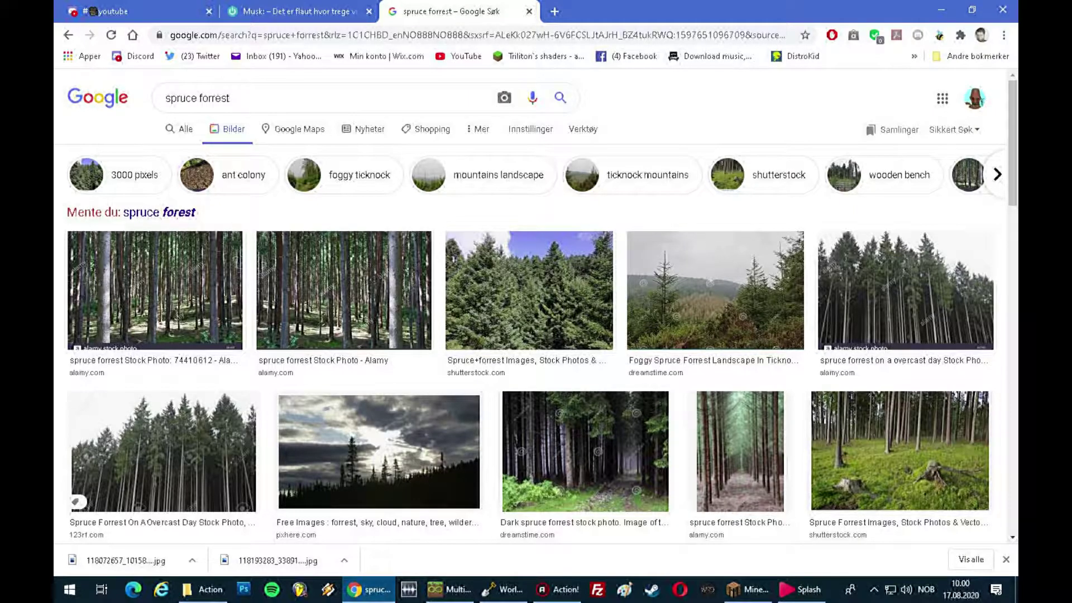
# Look through the spruce forest image results for reference and switch to Minecraft to examine the spruce forest there
pyautogui.scroll(-4, 536, 307)
pyautogui.scroll(-2, 536, 307)
pyautogui.scroll(5, 536, 307)
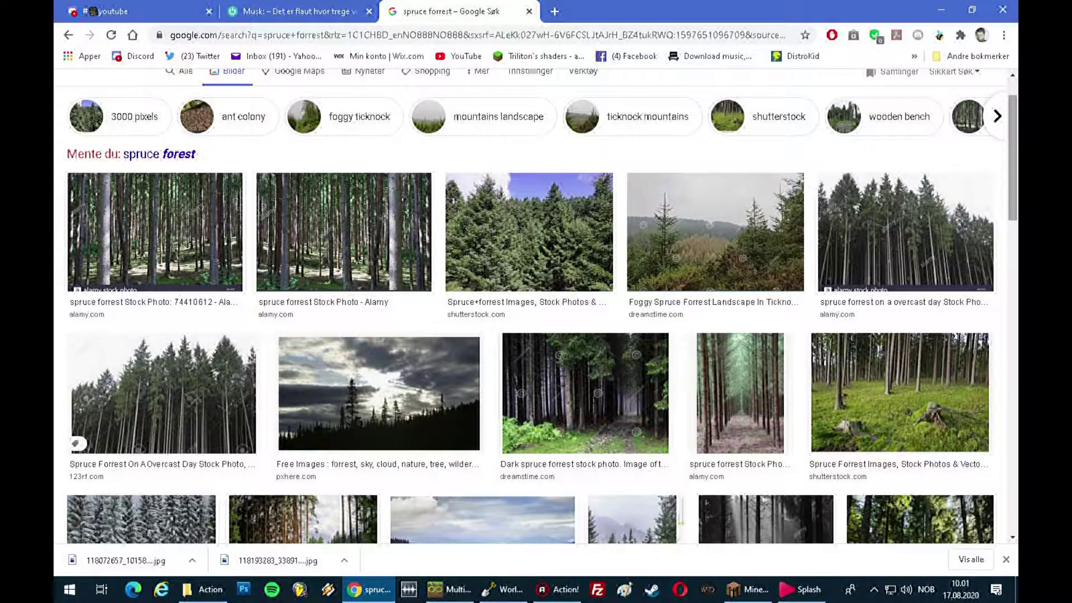
pyautogui.scroll(-2, 535, 307)
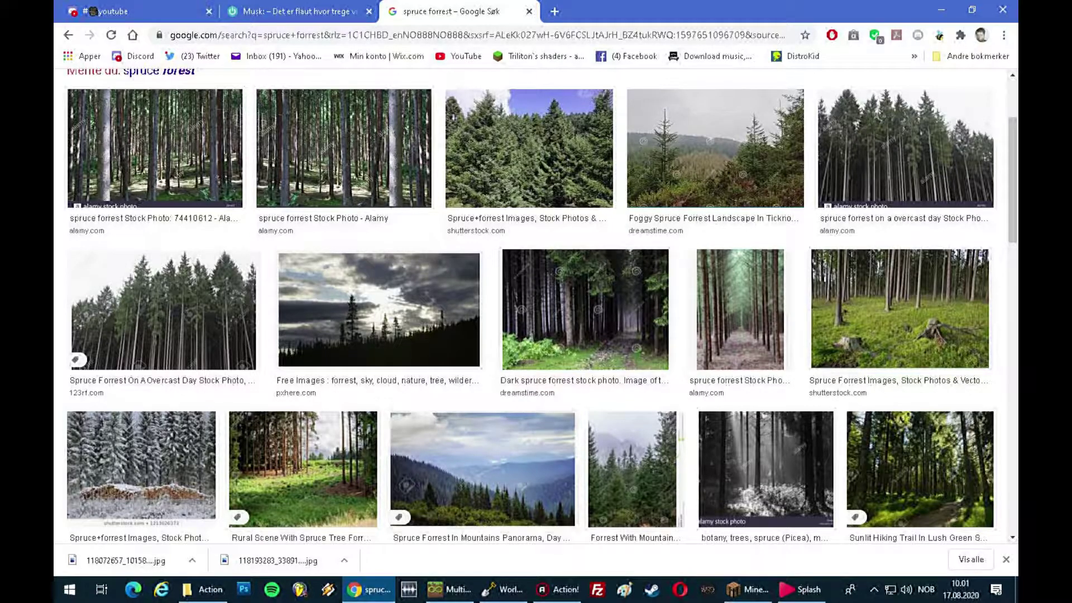
pyautogui.scroll(3, 535, 308)
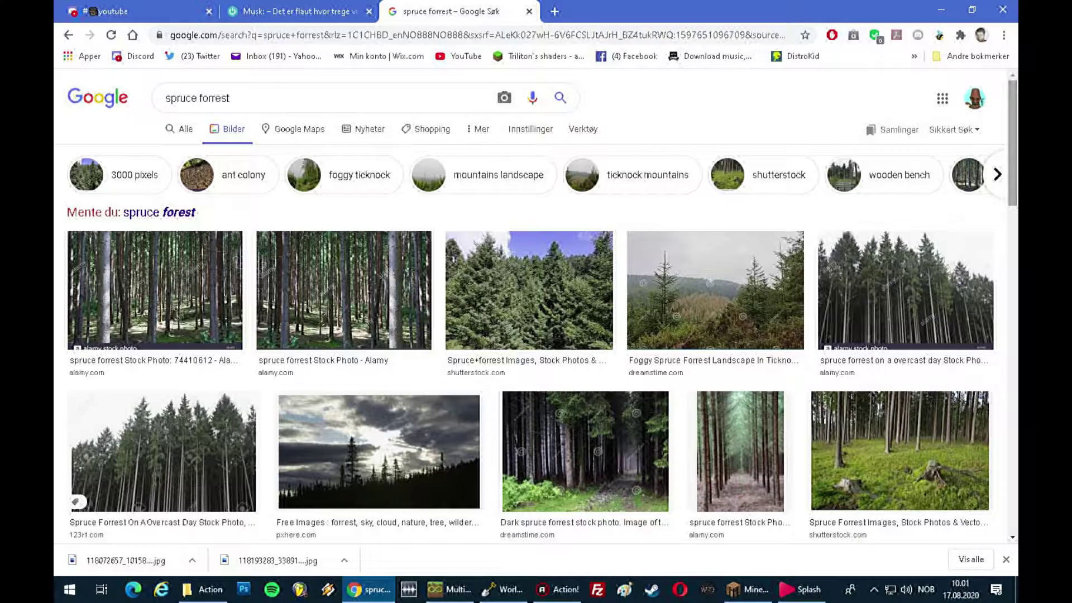
pyautogui.hotkey('alt', 'Tab')
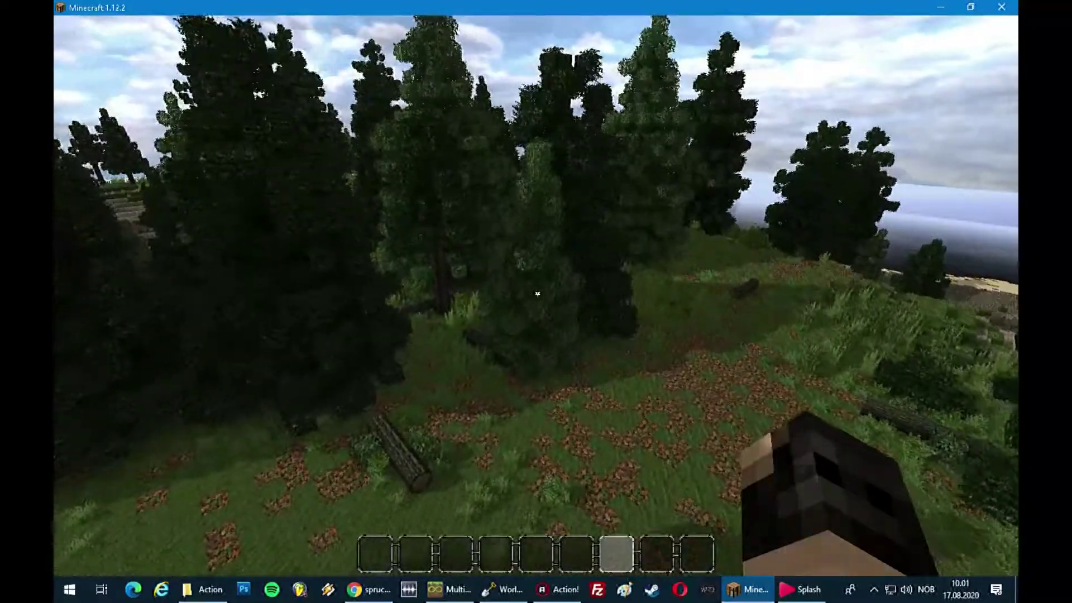
pyautogui.press('w')
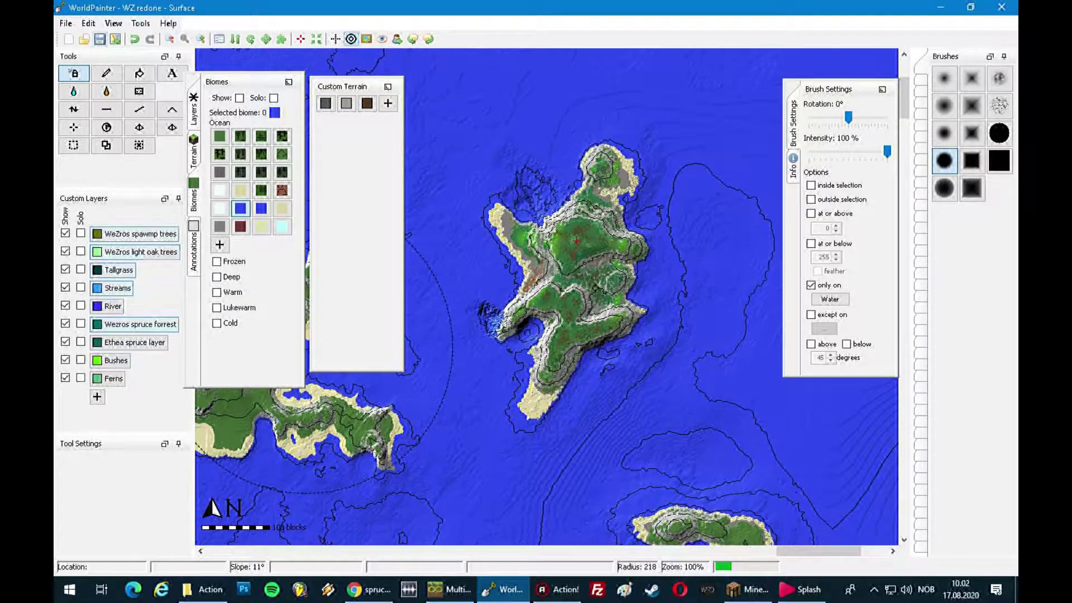
# Switch to WorldPainter and start a new custom object layer named Mytrees
pyautogui.click(97, 397)
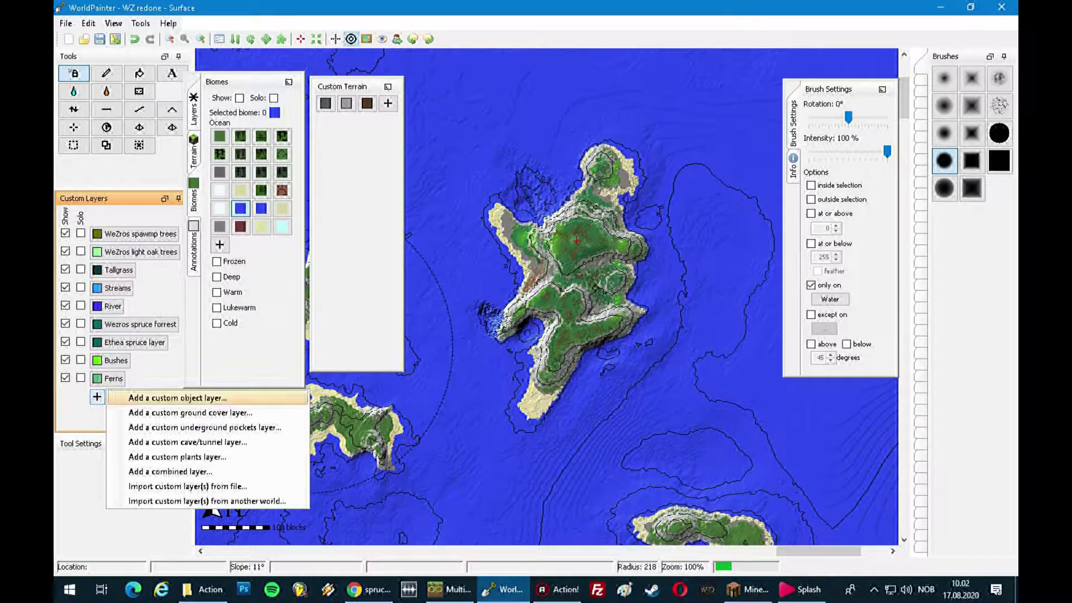
pyautogui.click(177, 397)
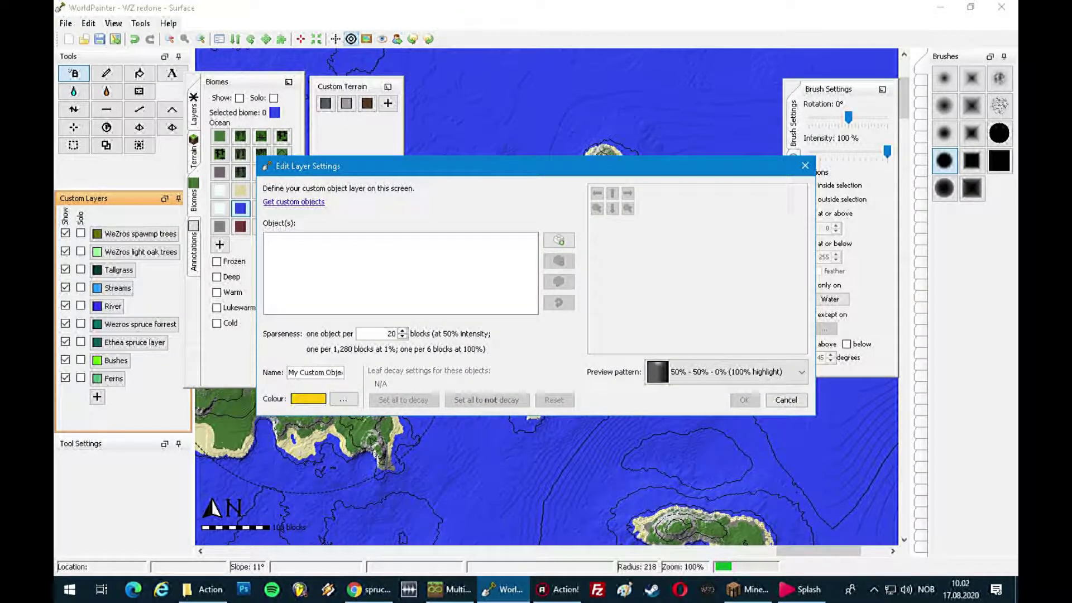
pyautogui.moveTo(326, 372); pyautogui.dragTo(291, 373)
pyautogui.press('BackSpace')
pyautogui.press('BackSpace')
pyautogui.write('ytrees')
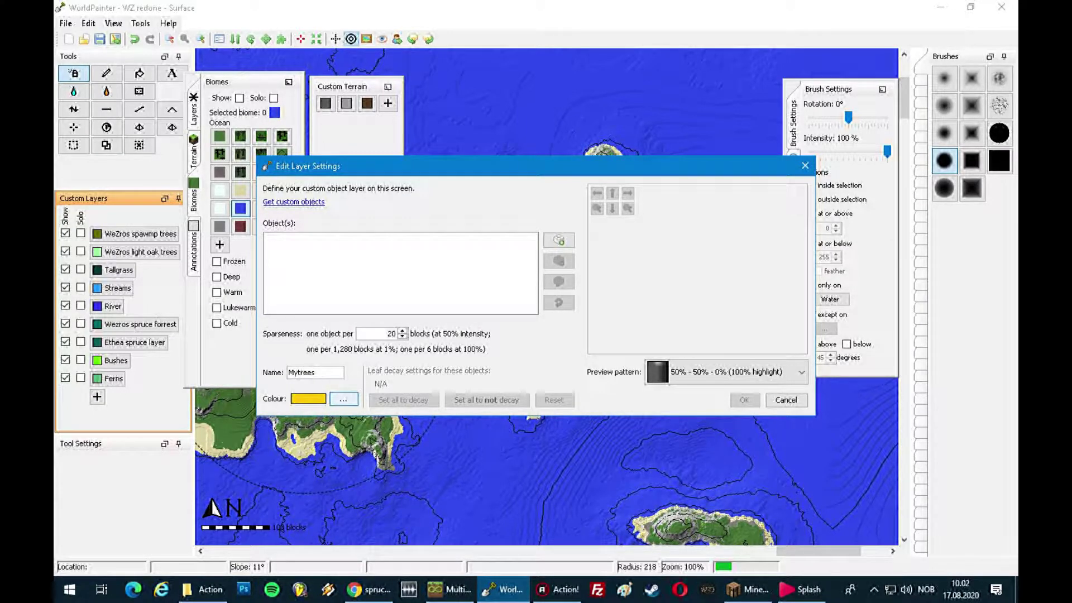
# Set the Mytrees layer's colour to purple with hue 303, saturation 62 and value 57
pyautogui.click(342, 399)
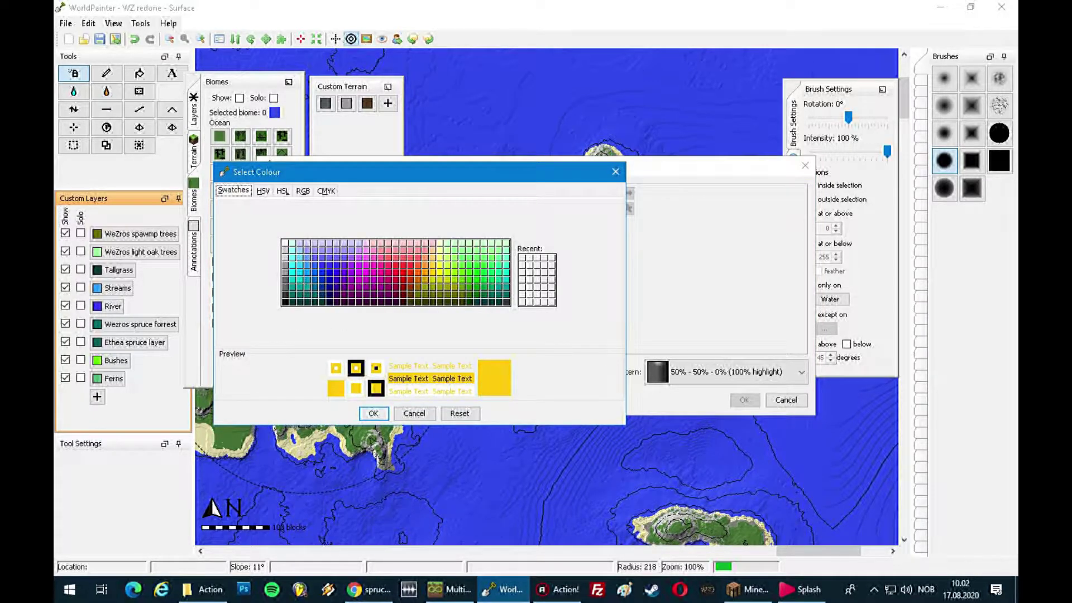
pyautogui.click(263, 191)
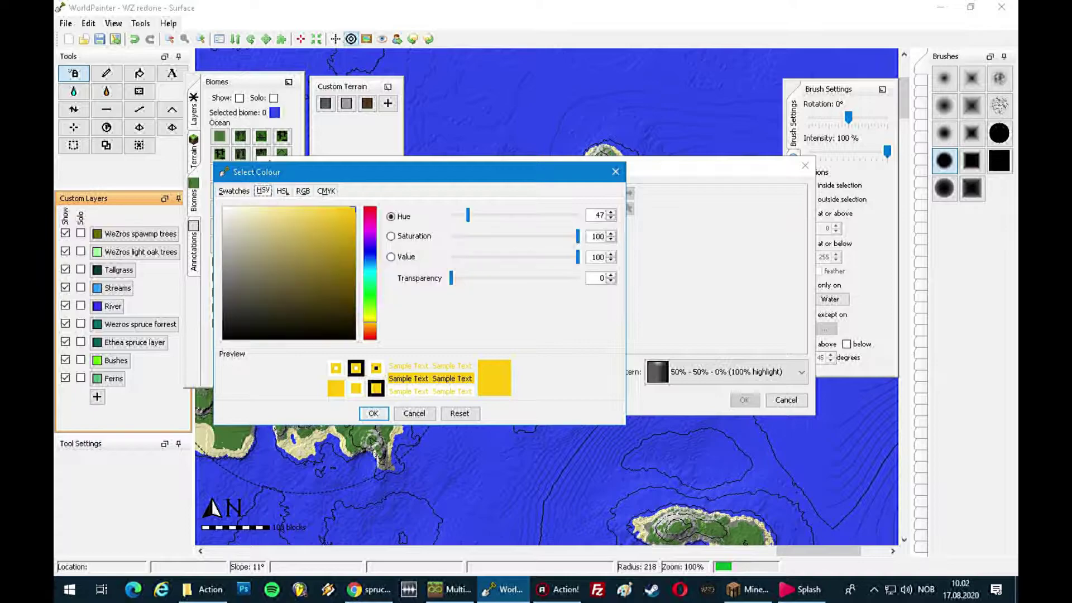
pyautogui.moveTo(370, 304); pyautogui.dragTo(370, 292)
pyautogui.moveTo(305, 282)
pyautogui.mouseDown()
pyautogui.moveTo(287, 292)
pyautogui.moveTo(246, 272)
pyautogui.moveTo(320, 230)
pyautogui.mouseUp()
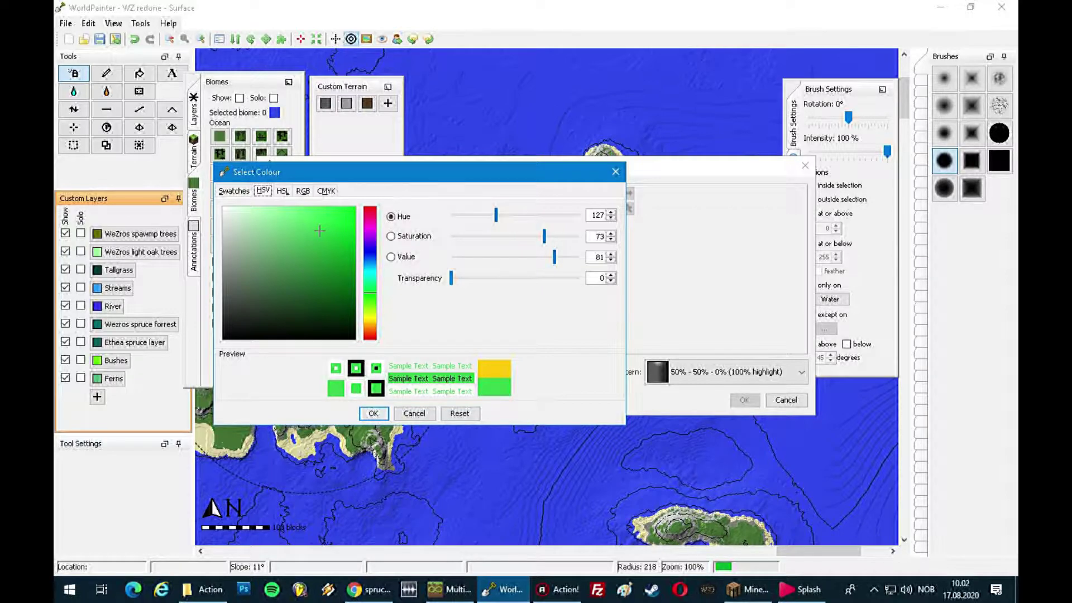
pyautogui.click(369, 228)
pyautogui.click(305, 263)
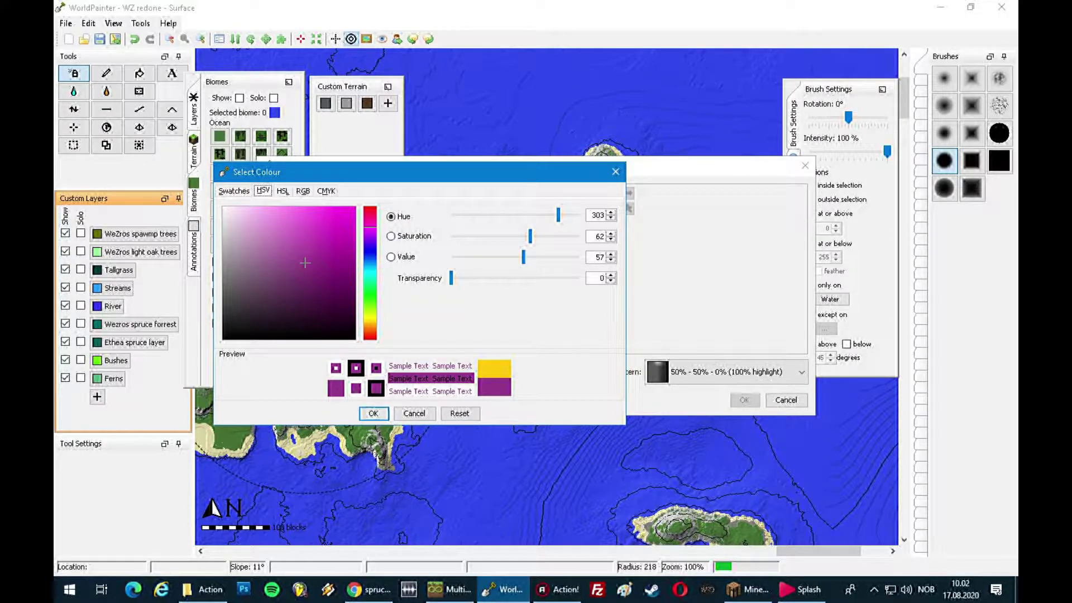
pyautogui.click(373, 413)
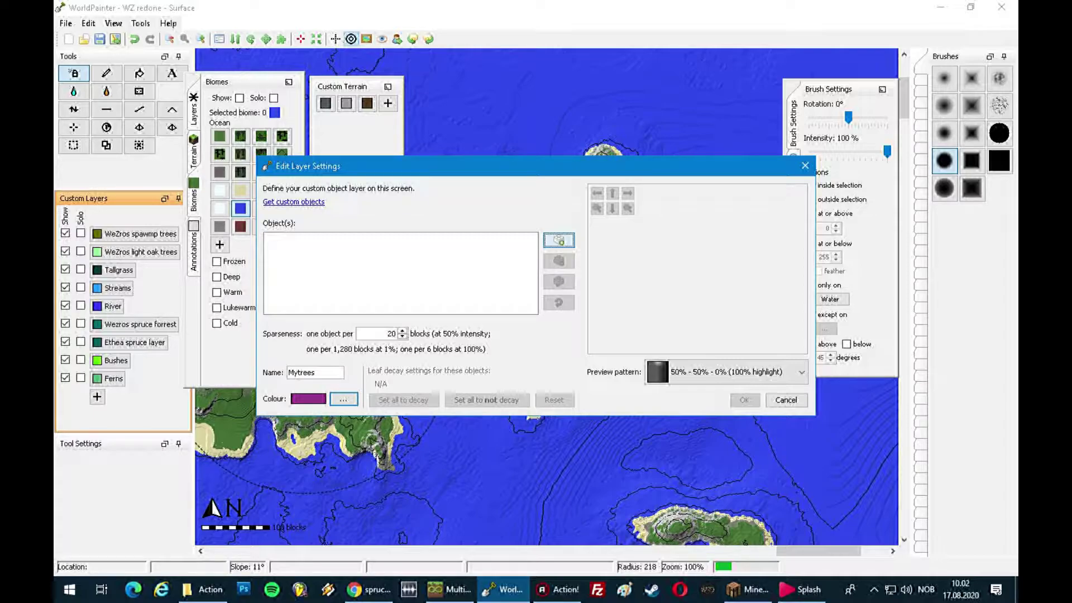
# Preview the tiny and small airy birch schematics in the Mr Wizz Trees folder as candidate layer objects
pyautogui.click(559, 240)
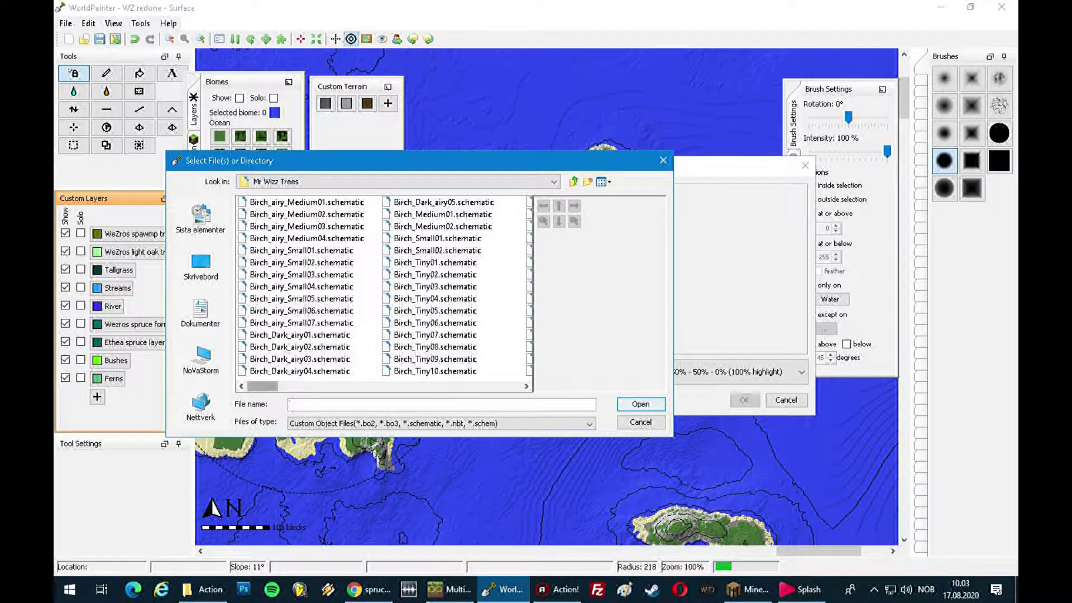
pyautogui.click(437, 239)
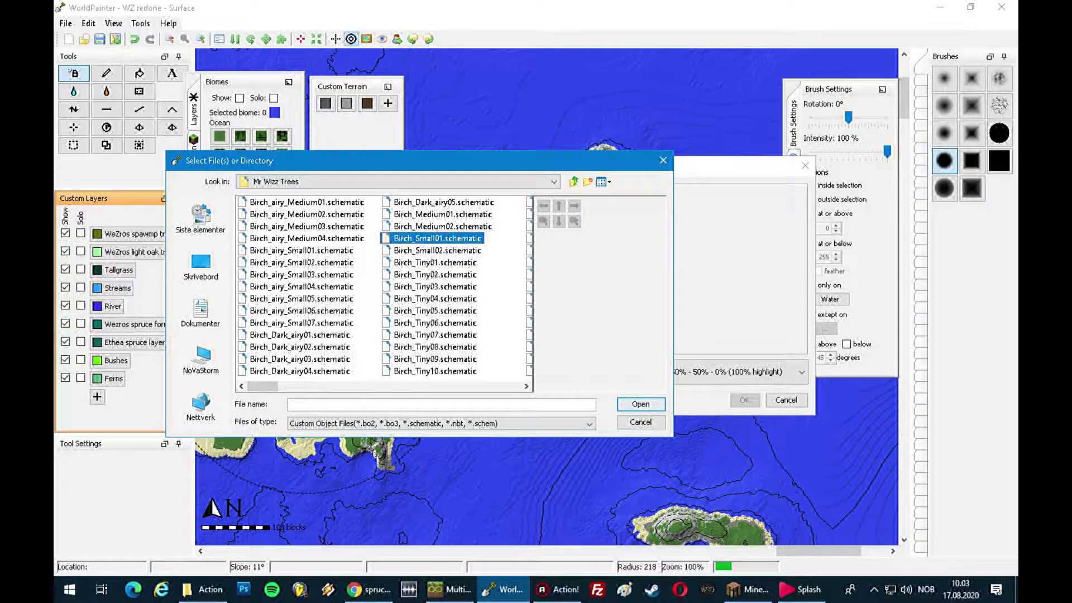
pyautogui.click(434, 263)
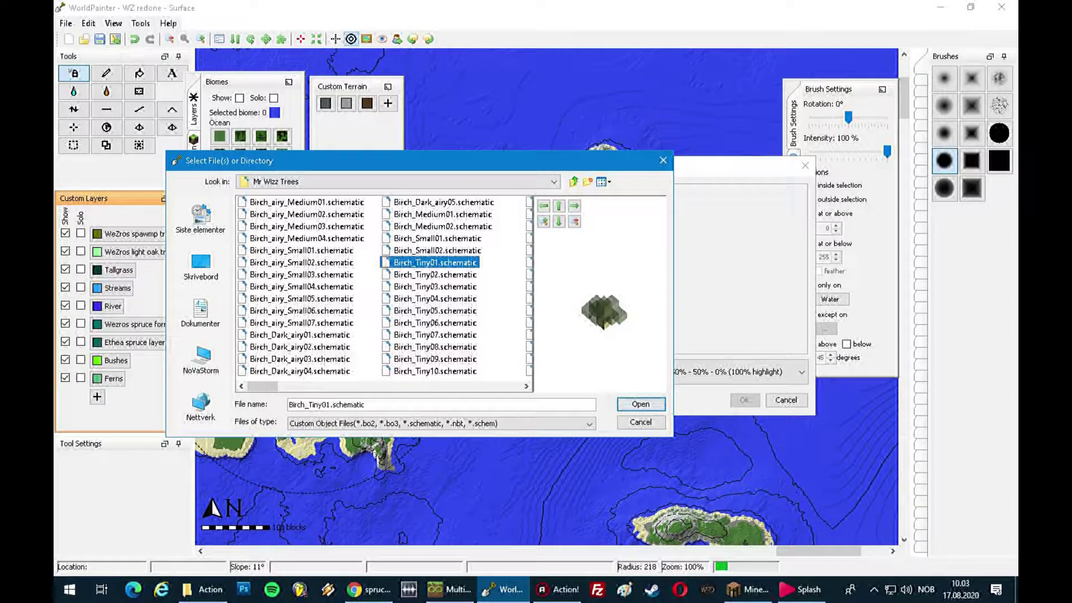
pyautogui.scroll(2, 600, 313)
pyautogui.scroll(-1, 600, 312)
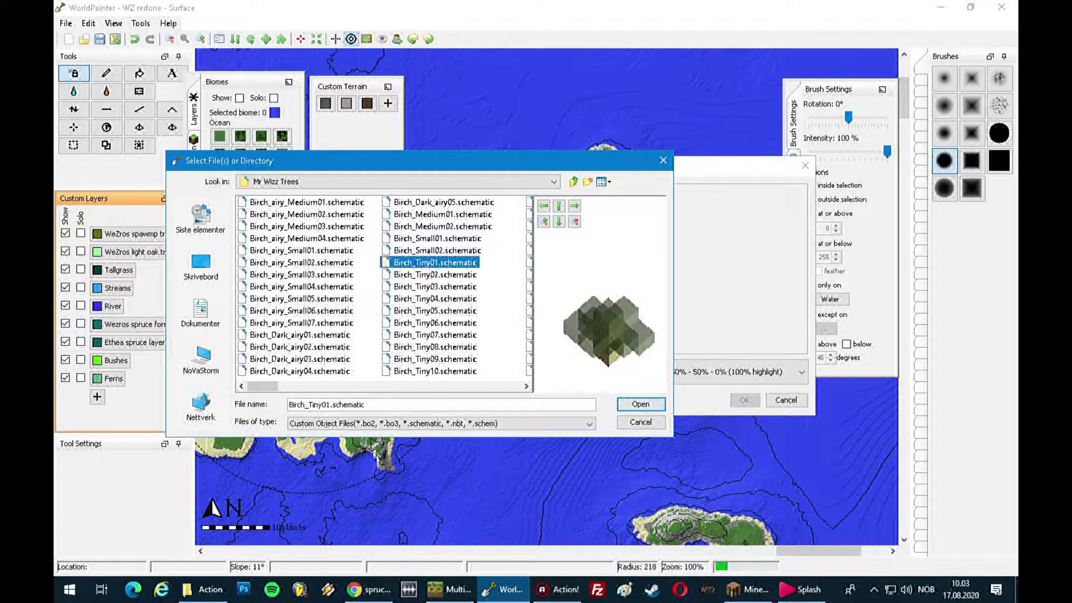
pyautogui.click(435, 298)
pyautogui.click(435, 311)
pyautogui.click(435, 335)
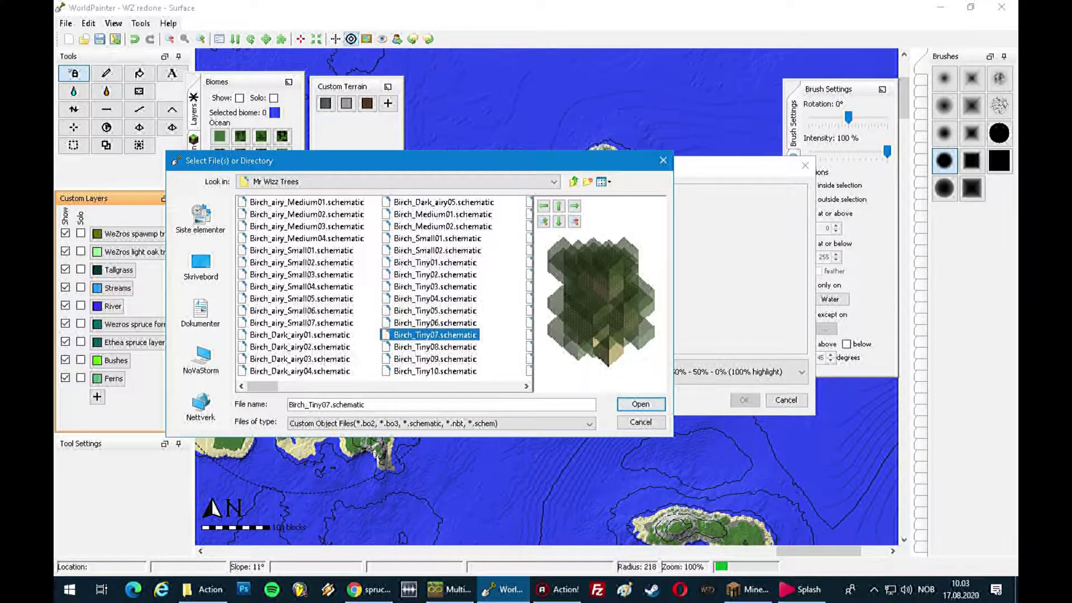
pyautogui.click(435, 347)
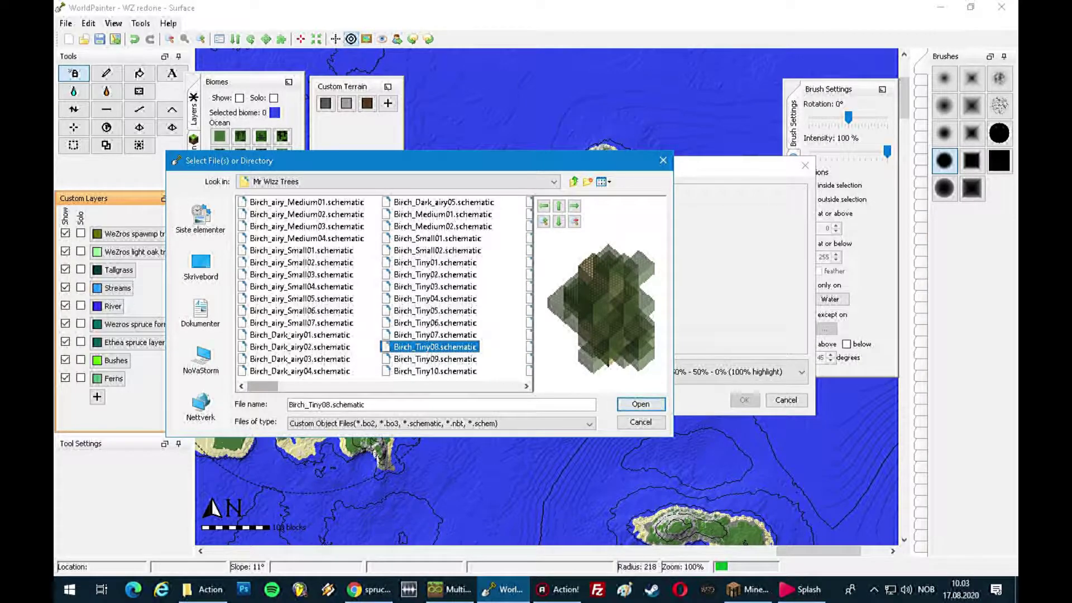
pyautogui.click(302, 311)
pyautogui.click(301, 287)
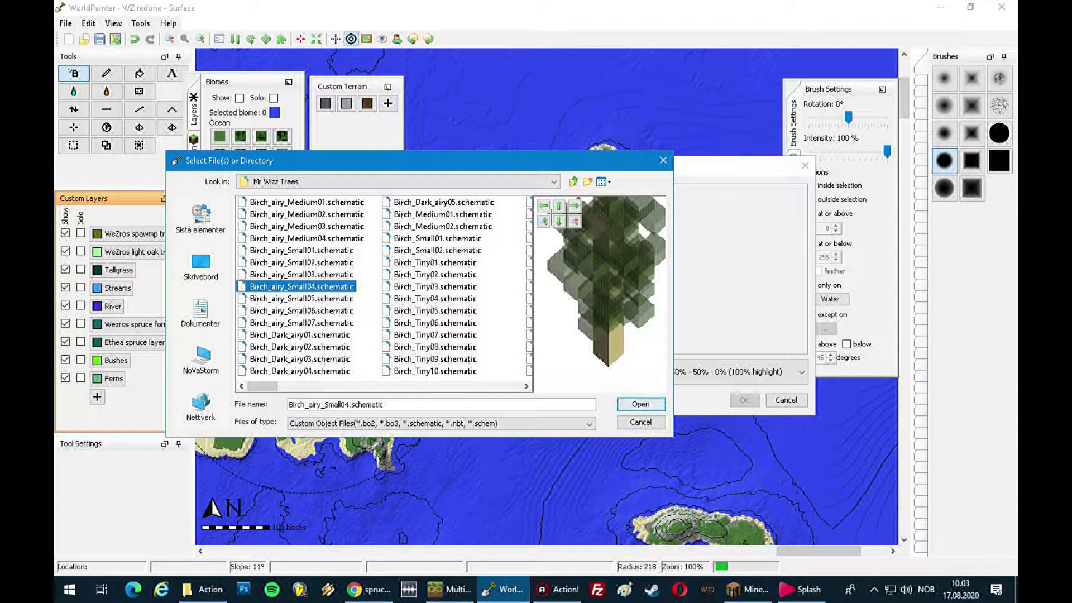
# Compare the medium airy birch schematics and add Birch_airy_Small03.schematic to the layer's objects
pyautogui.click(307, 202)
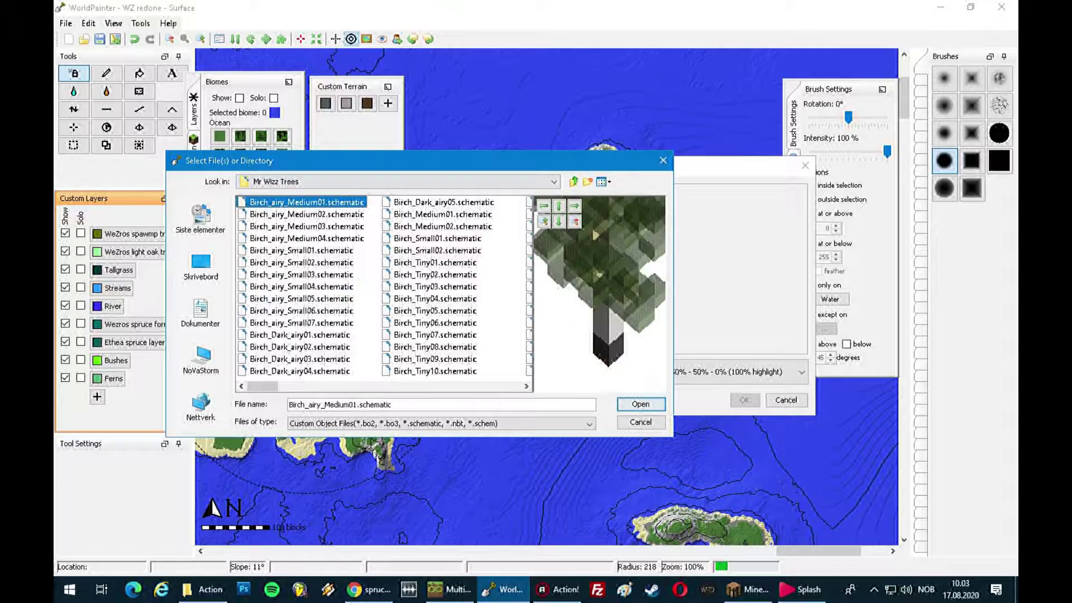
pyautogui.click(307, 214)
pyautogui.click(306, 238)
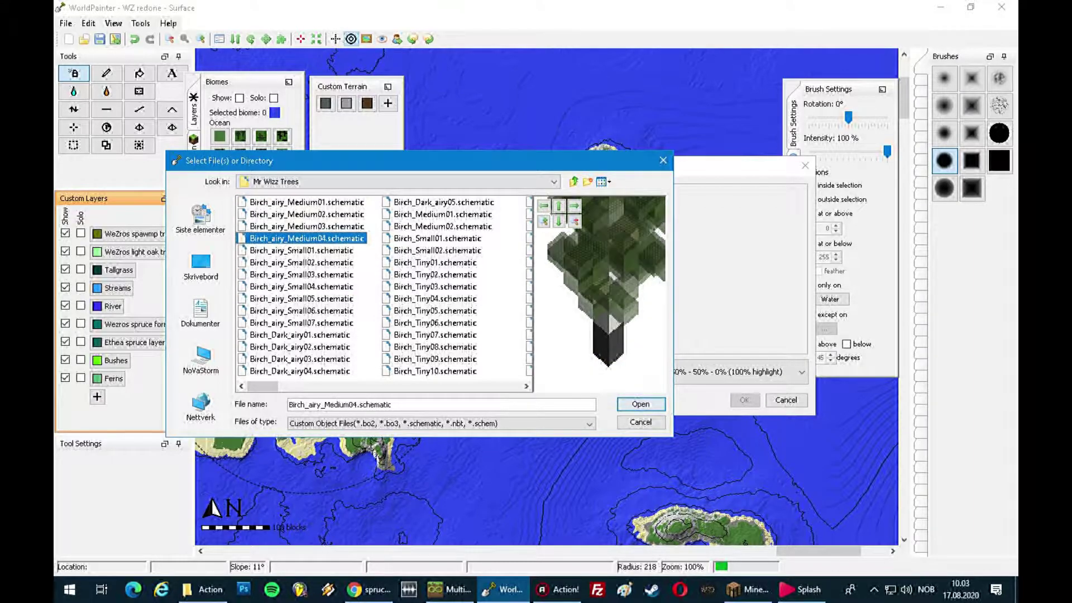
pyautogui.click(301, 275)
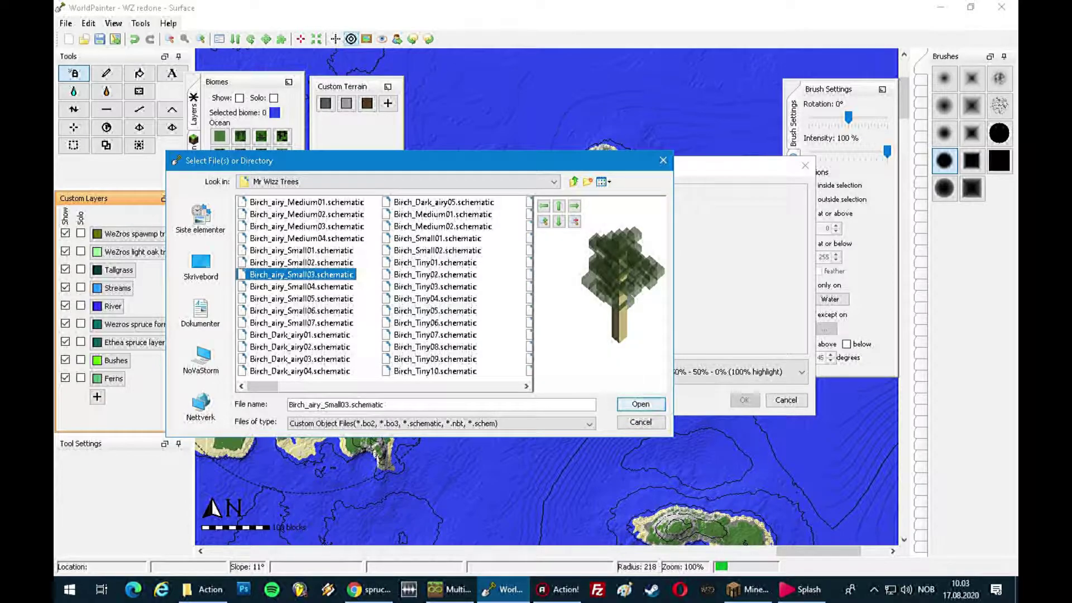
pyautogui.click(640, 404)
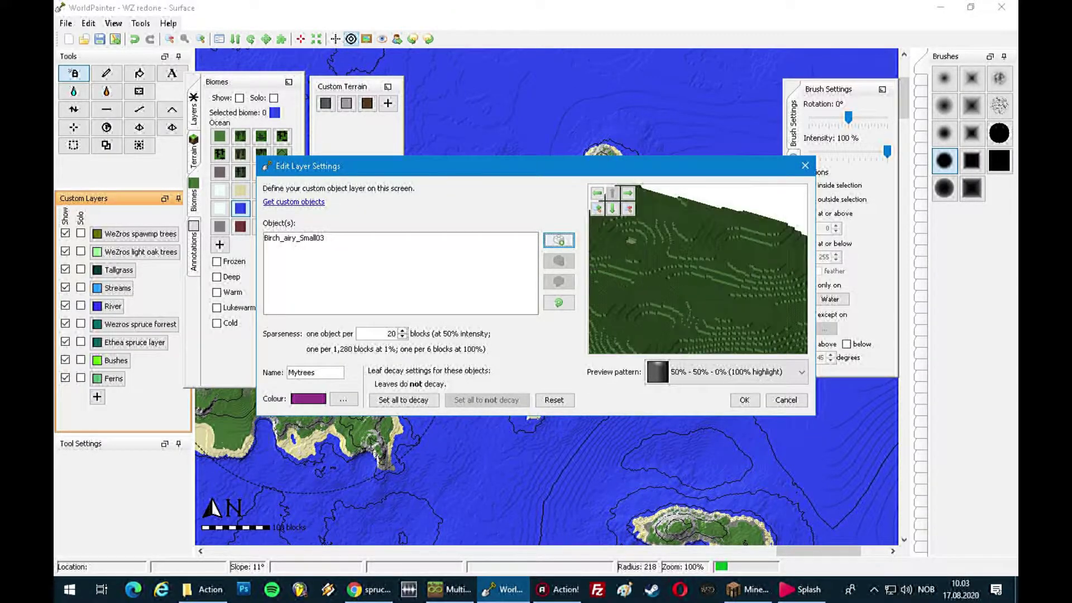
# Set the layer's sparseness to one object per 100 blocks
pyautogui.doubleClick(389, 334)
pyautogui.write('37')
pyautogui.click(402, 330)
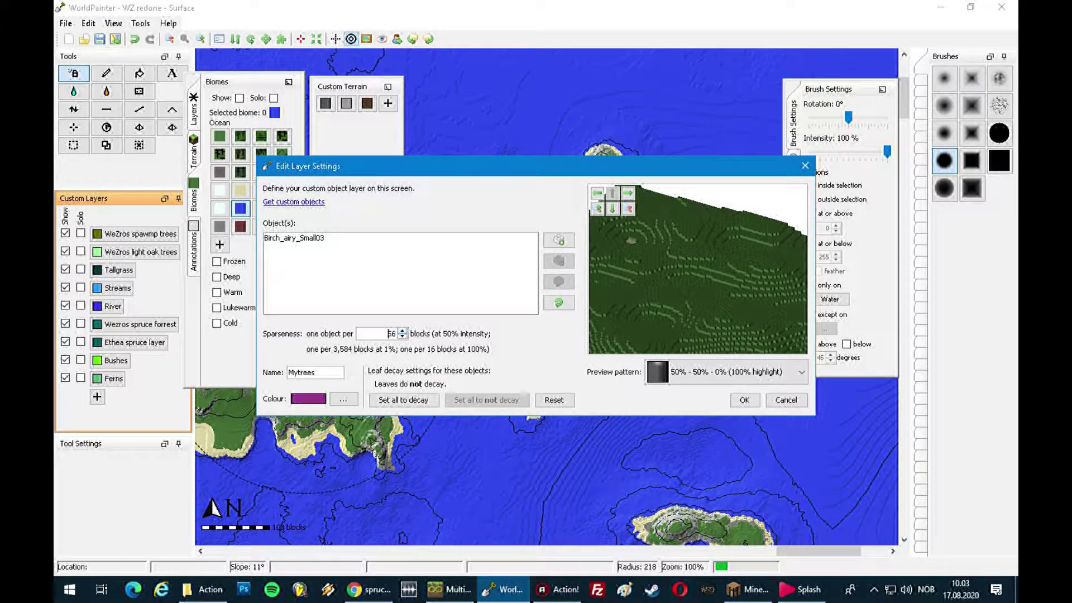
pyautogui.doubleClick(389, 333)
pyautogui.write('65')
pyautogui.doubleClick(389, 333)
pyautogui.write('85')
pyautogui.doubleClick(389, 334)
pyautogui.write('95')
pyautogui.doubleClick(389, 333)
pyautogui.write('100')
# Preview several tiny birches and add Birch_Tiny08.schematic to the layer's objects
pyautogui.click(559, 240)
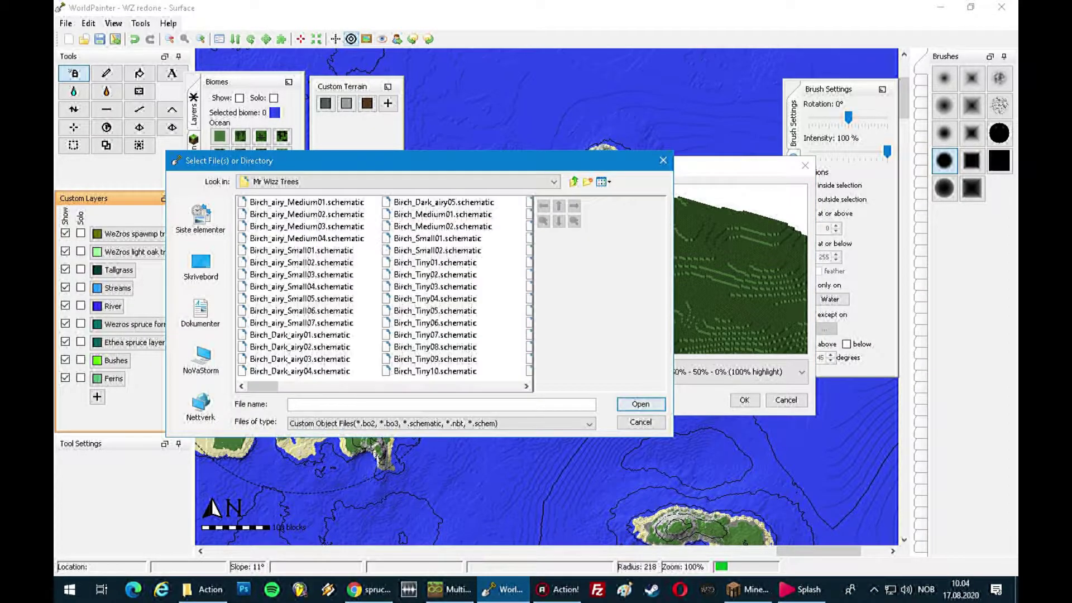
pyautogui.click(299, 334)
pyautogui.click(434, 263)
pyautogui.click(434, 299)
pyautogui.click(435, 335)
pyautogui.click(435, 346)
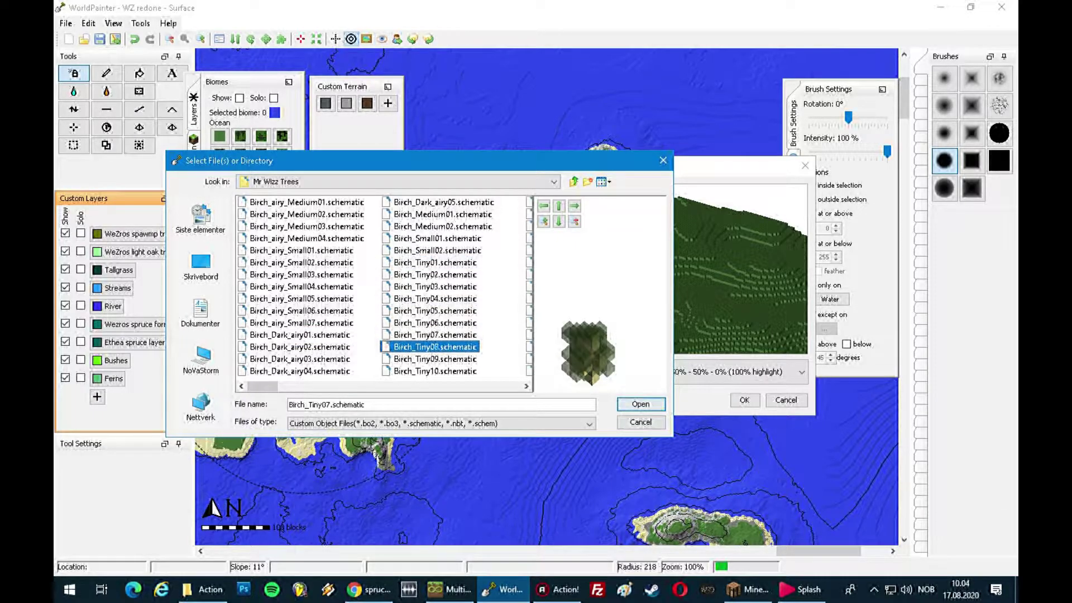
pyautogui.click(640, 403)
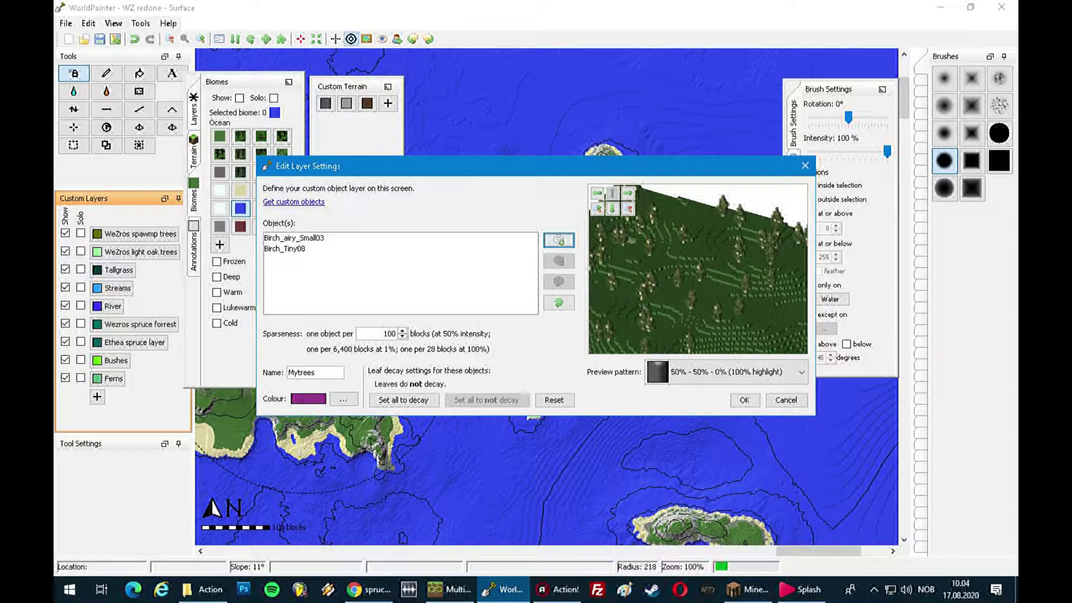
# Add Birch_Tiny14.schematic from the Mr Wizz Trees folder to the layer's objects
pyautogui.click(559, 240)
pyautogui.moveTo(262, 386); pyautogui.dragTo(285, 387)
pyautogui.click(435, 238)
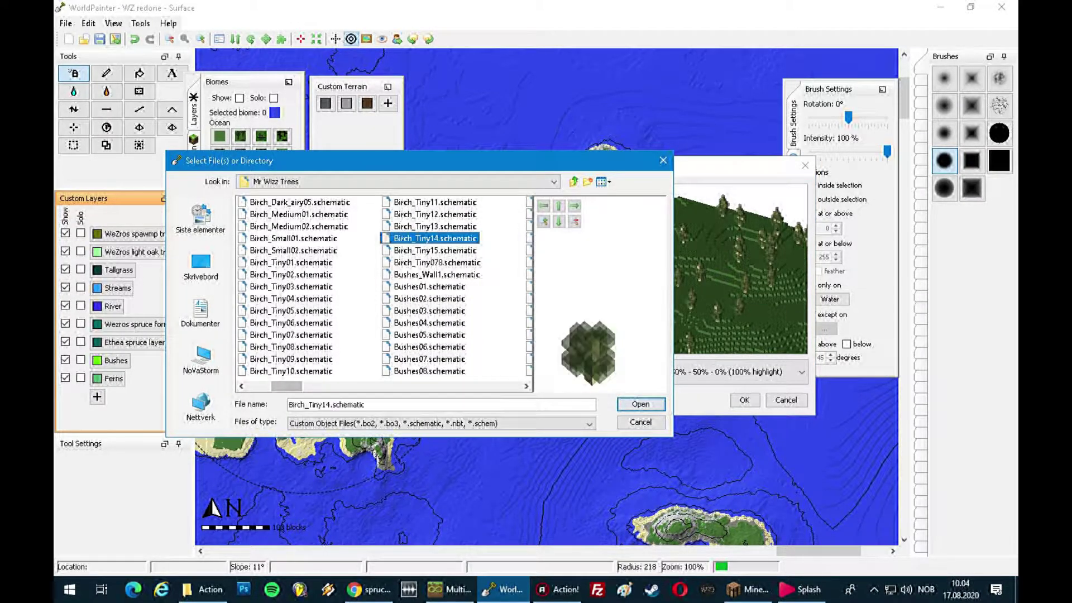
pyautogui.click(640, 403)
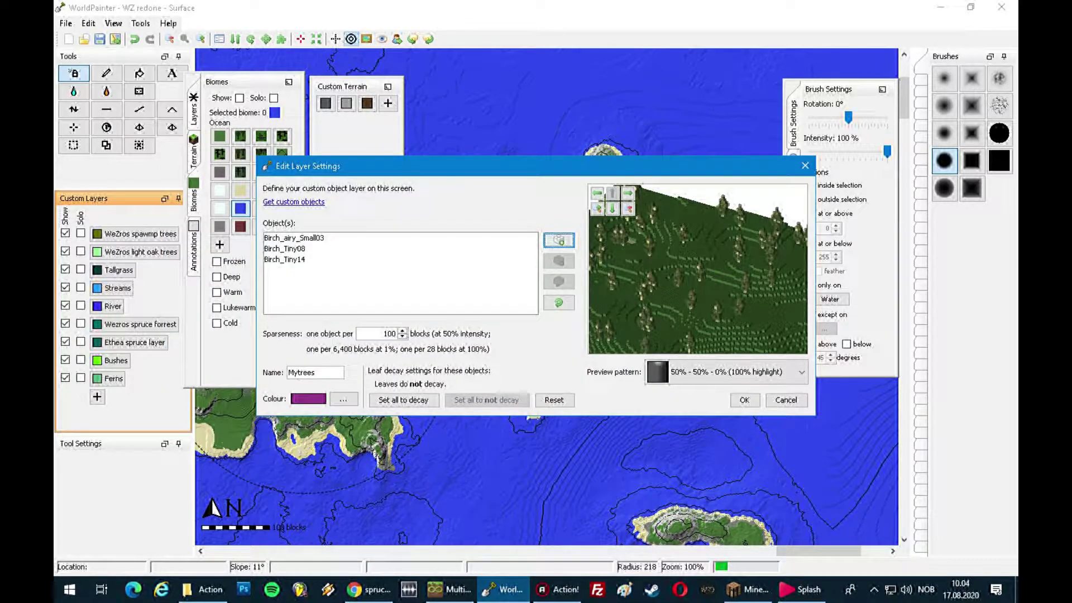
# Add Birch_Small02.schematic from the Mr Wizz Trees folder to the layer's objects
pyautogui.click(559, 240)
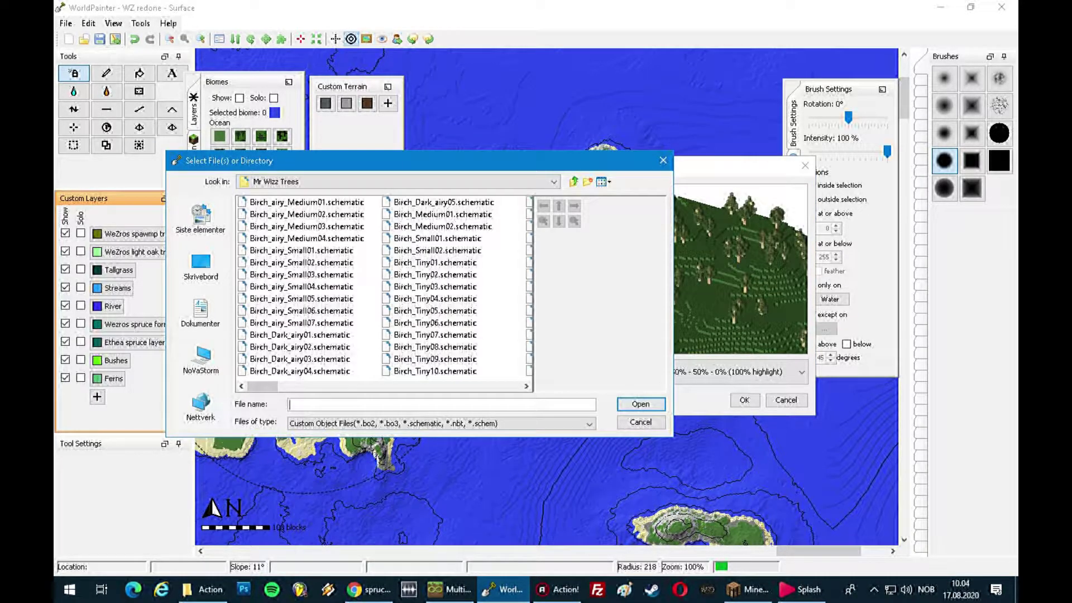
pyautogui.click(437, 251)
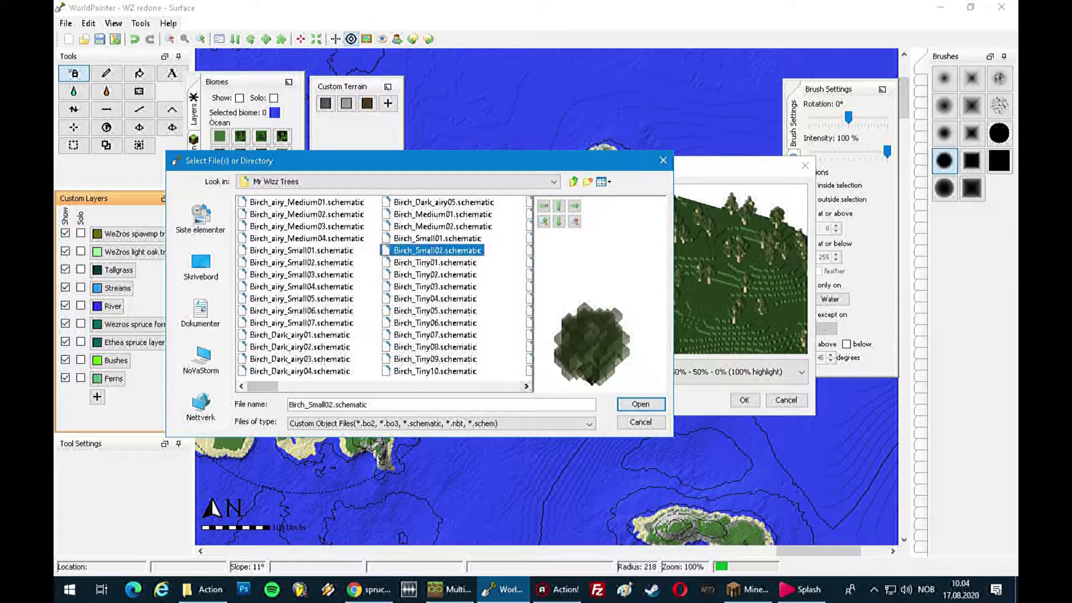
pyautogui.click(641, 404)
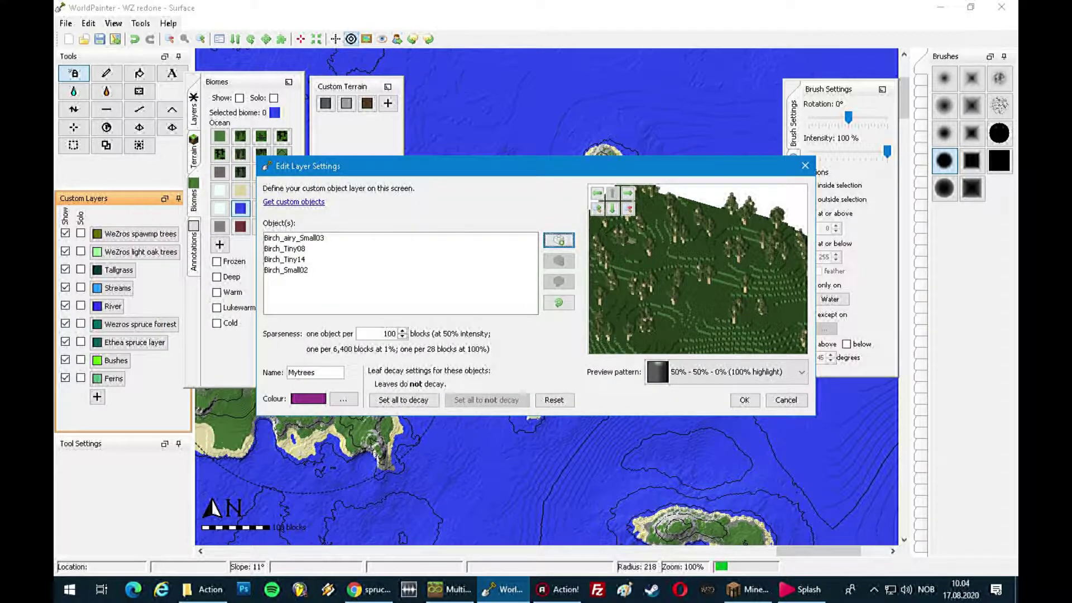
# Preview several birches in the treeschematics folder and add birch_bush_1.schem to the layer's objects
pyautogui.click(558, 240)
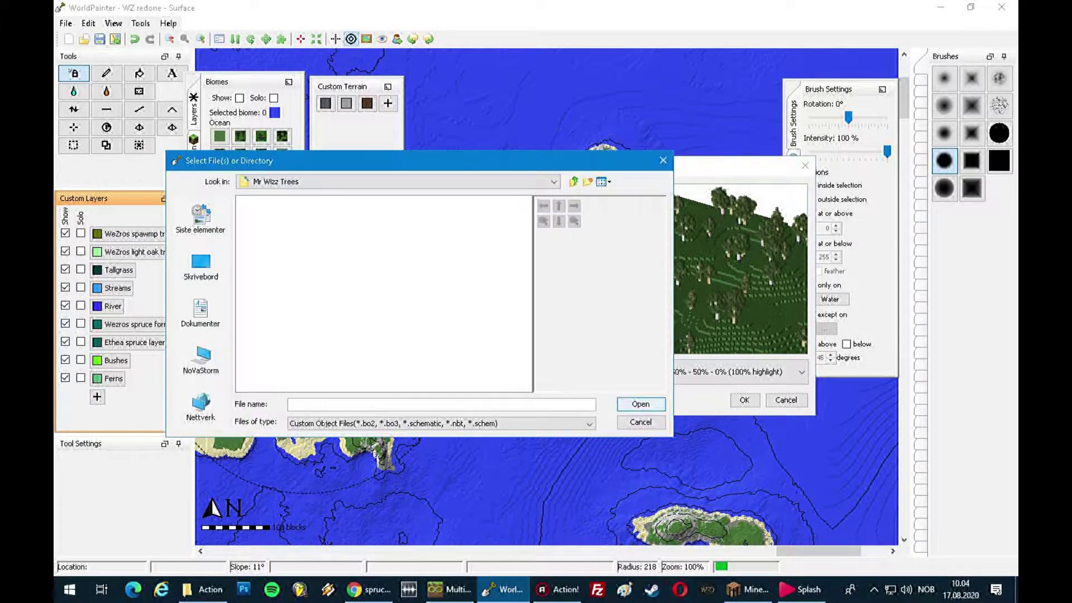
pyautogui.click(573, 182)
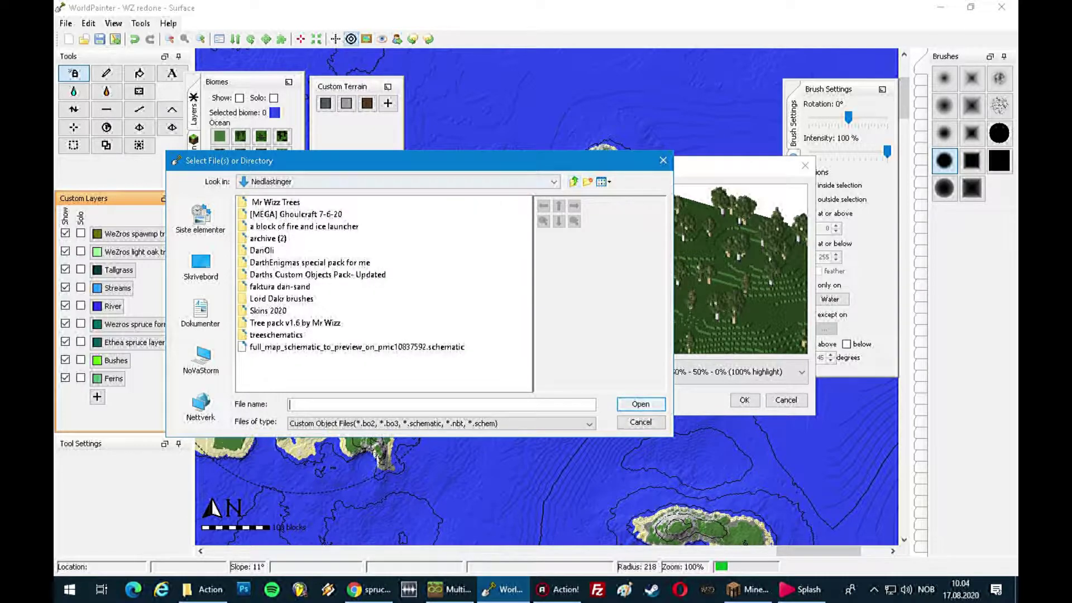
pyautogui.doubleClick(278, 334)
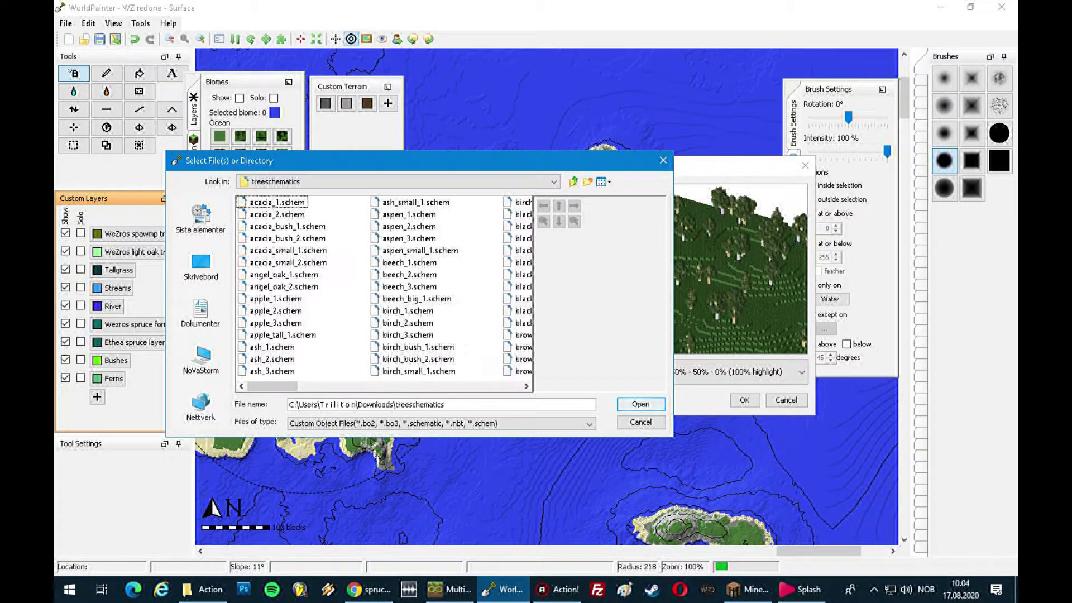
pyautogui.click(407, 323)
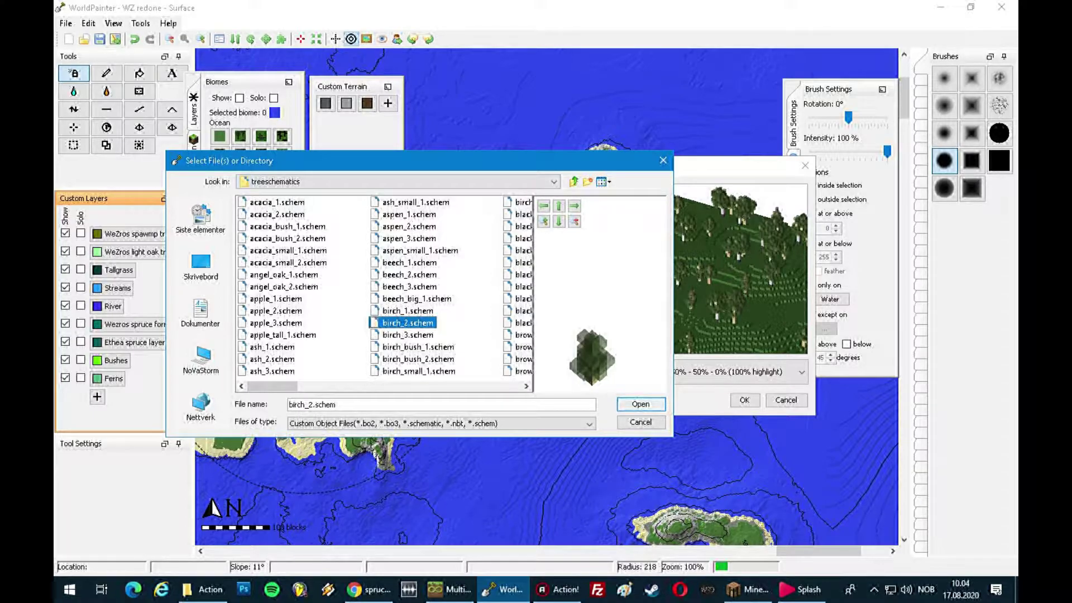
pyautogui.click(408, 335)
pyautogui.click(413, 359)
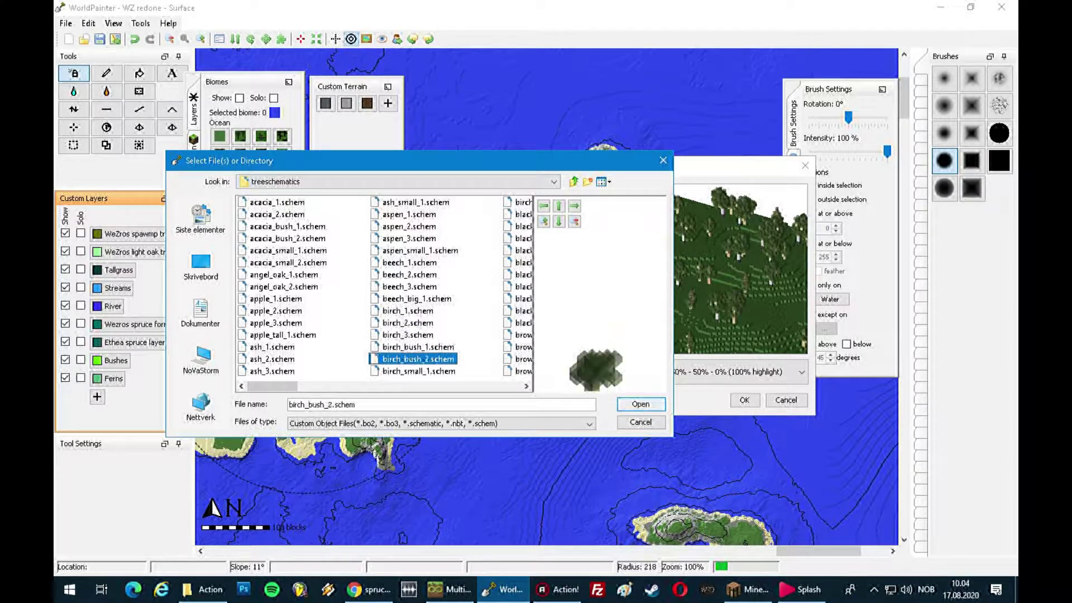
pyautogui.click(418, 347)
pyautogui.click(641, 404)
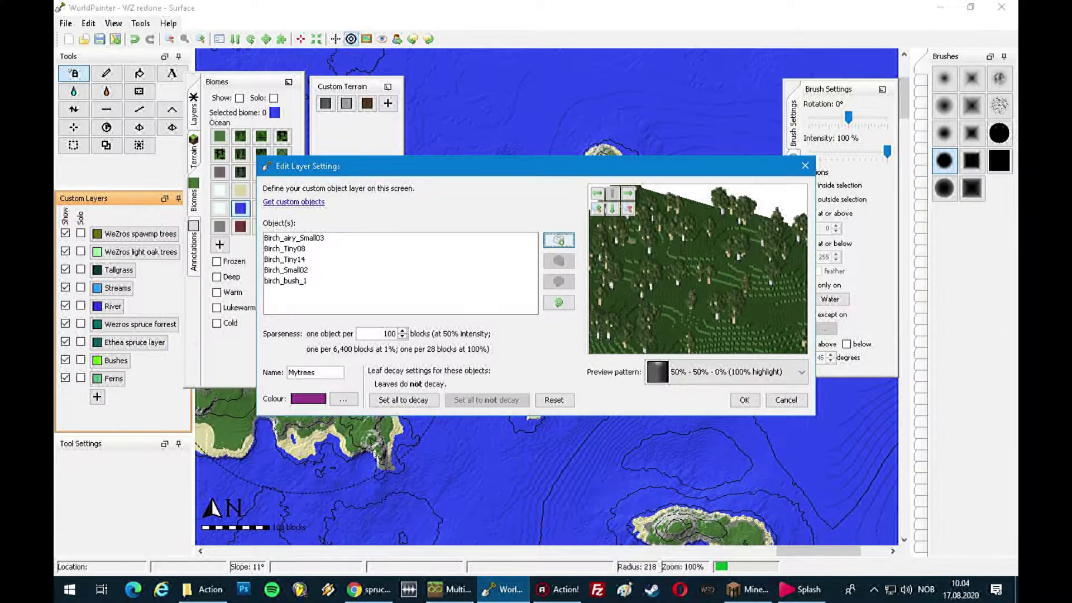
# Add birch_2.schem from the treeschematics folder to the layer's objects
pyautogui.click(559, 240)
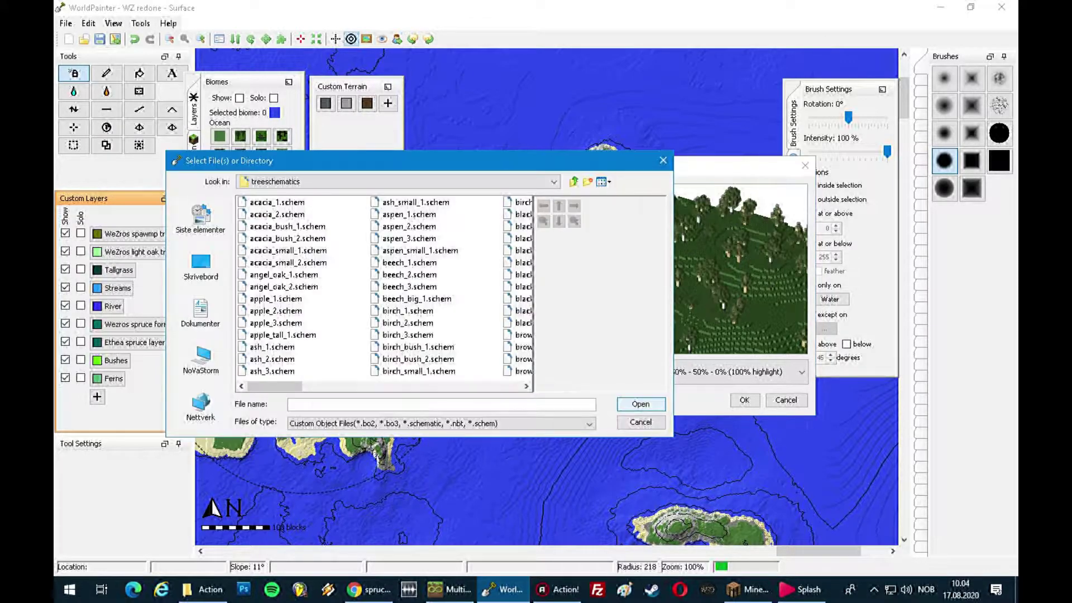
pyautogui.click(407, 322)
pyautogui.press('Return')
# Add birch_small_2.schem from the treeschematics folder to the objects and save the Mytrees layer
pyautogui.click(559, 240)
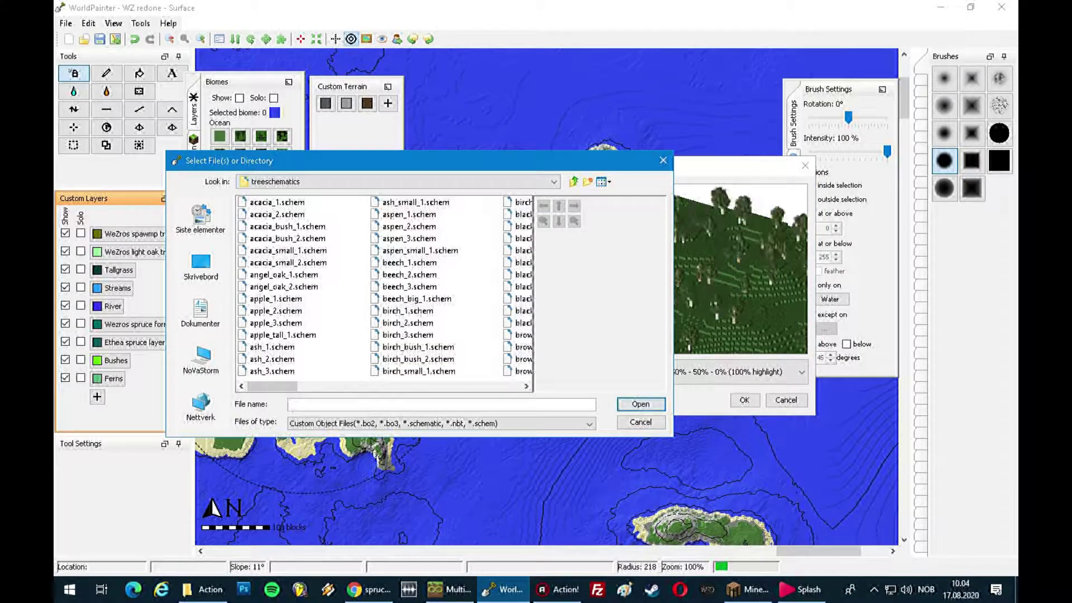
pyautogui.click(526, 386)
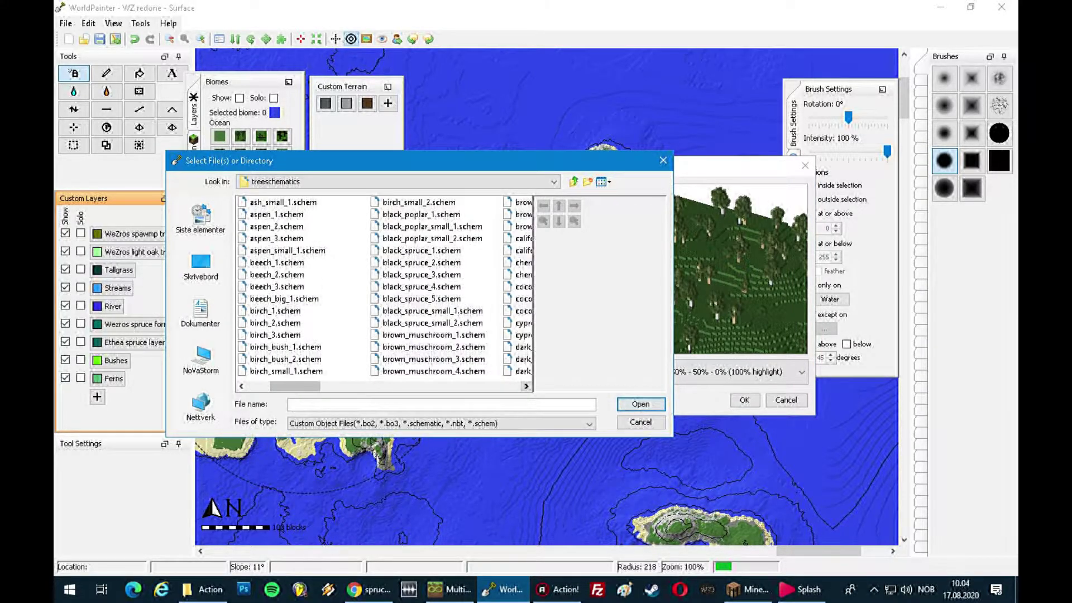
pyautogui.click(418, 203)
pyautogui.press('Return')
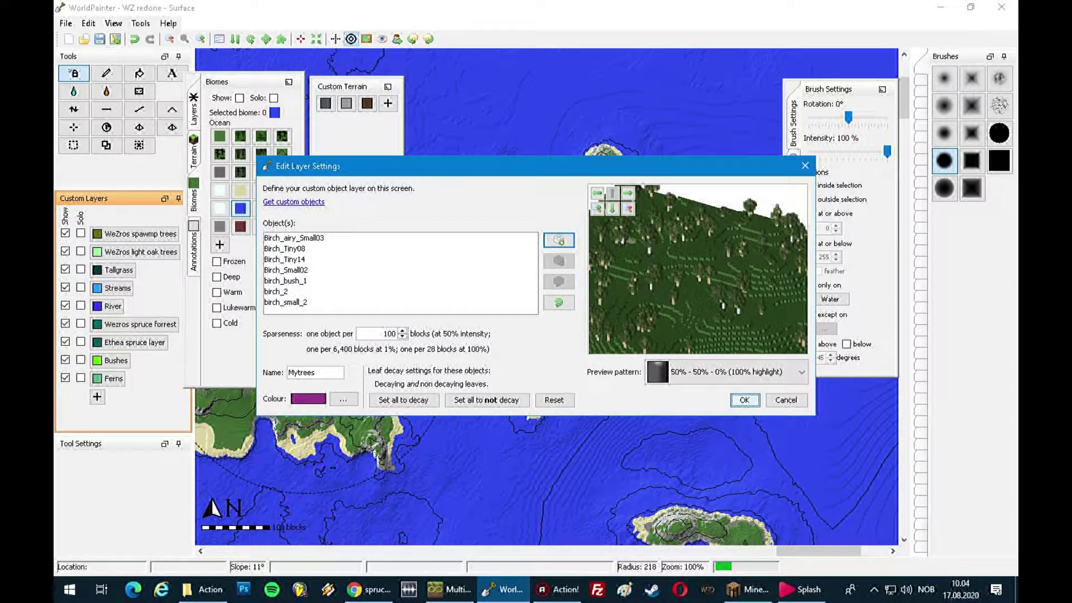
pyautogui.click(742, 399)
# Reduce the brush radius to 72 and set the brush intensity to 22%
pyautogui.scroll(10, 475, 413)
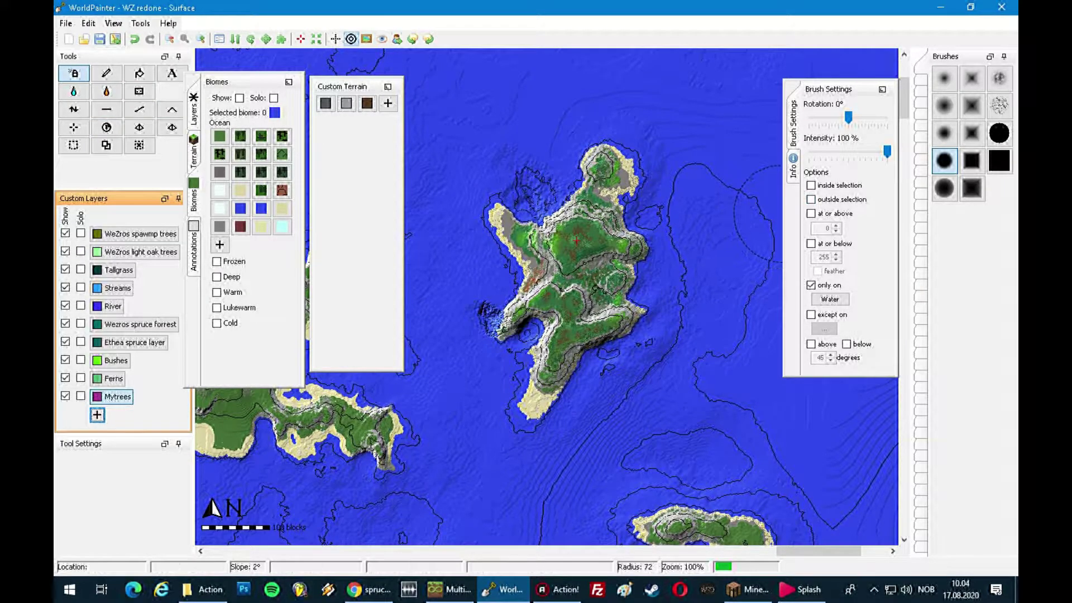
pyautogui.moveTo(886, 151); pyautogui.dragTo(826, 151)
# Set the world's spawn point on the grassy plain in the southwest of the large neighbouring island
pyautogui.moveTo(506, 347)
pyautogui.mouseDown(button='middle')
pyautogui.moveTo(490, 329)
pyautogui.moveTo(747, 221)
pyautogui.moveTo(536, 352)
pyautogui.moveTo(747, 257)
pyautogui.mouseUp(button='middle')
pyautogui.moveTo(526, 308); pyautogui.dragTo(832, 301, button='middle')
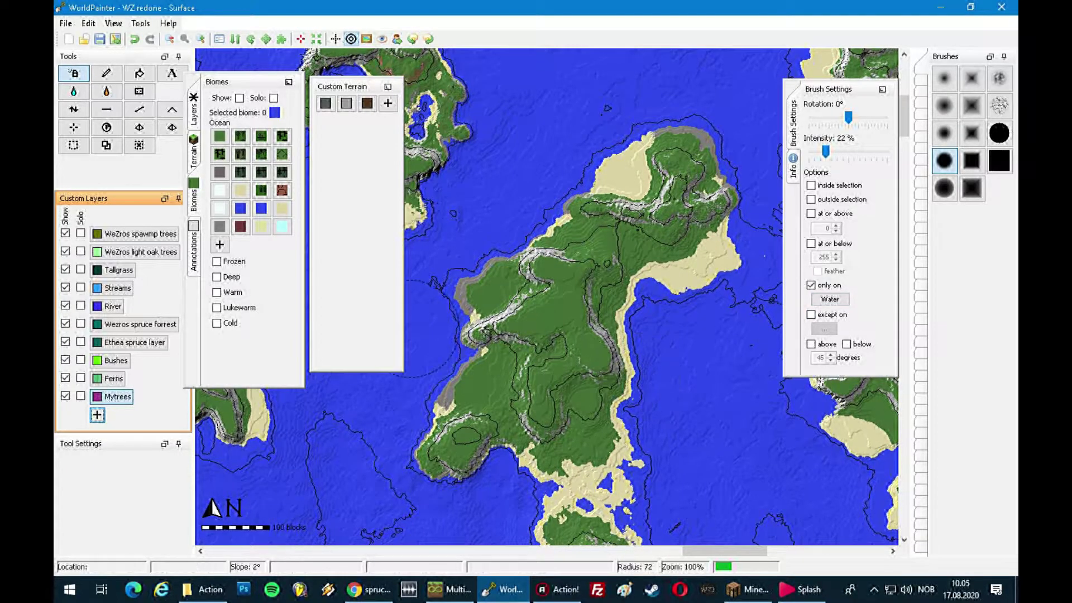
pyautogui.click(73, 128)
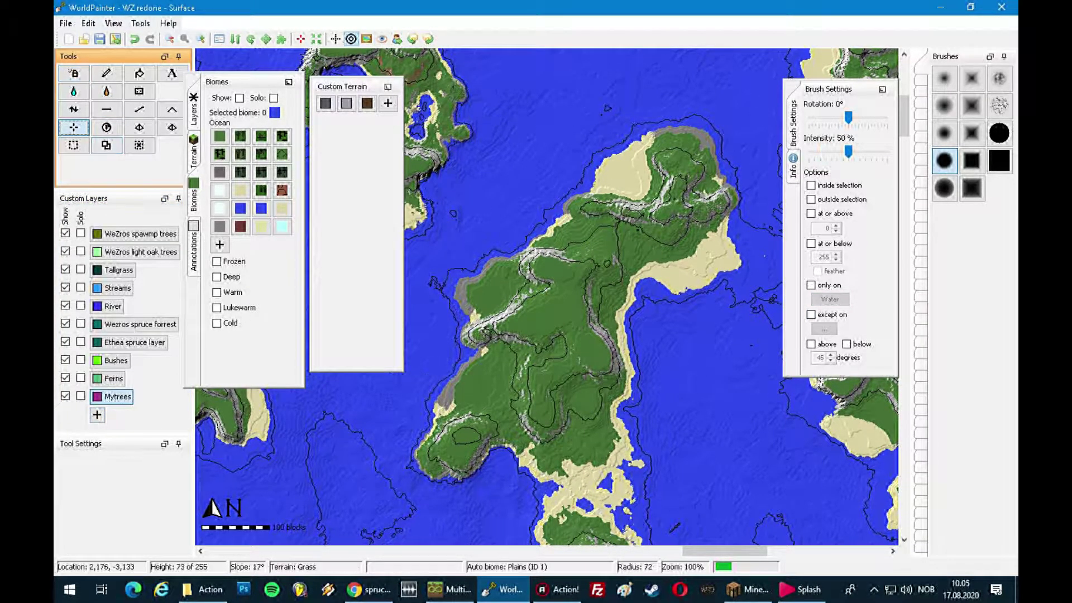
pyautogui.click(480, 394)
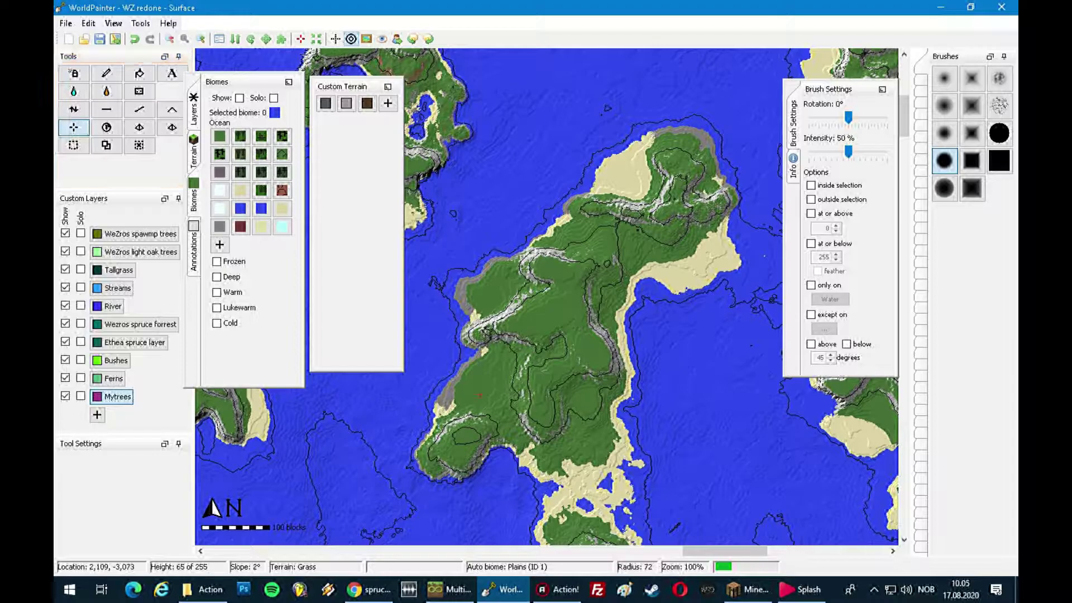
# Restrict the Mytrees brush to Grass terrain only and reduce its radius to 36
pyautogui.click(73, 73)
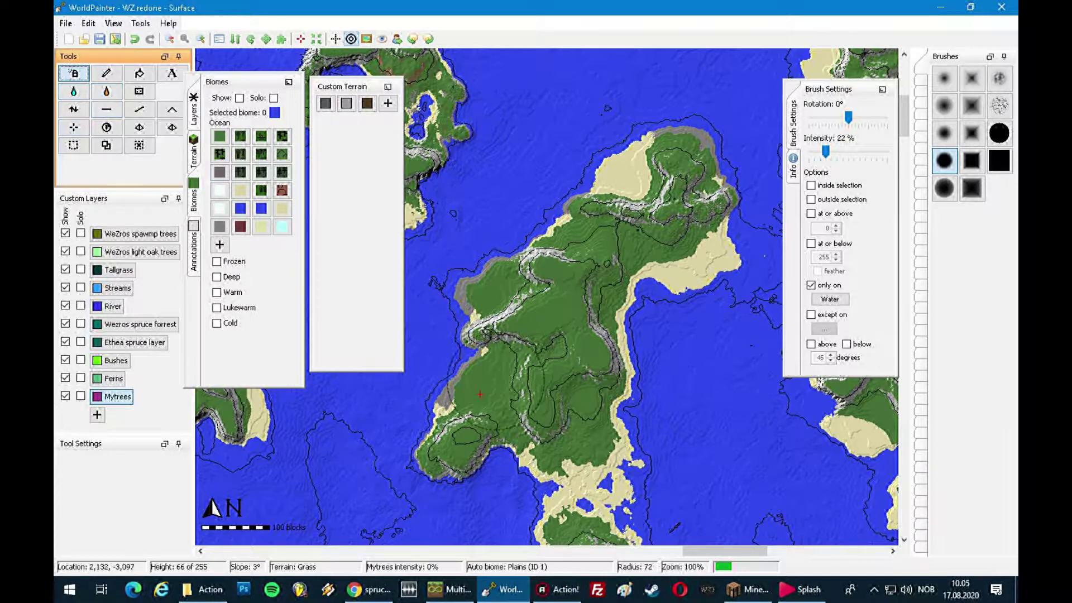
pyautogui.click(830, 299)
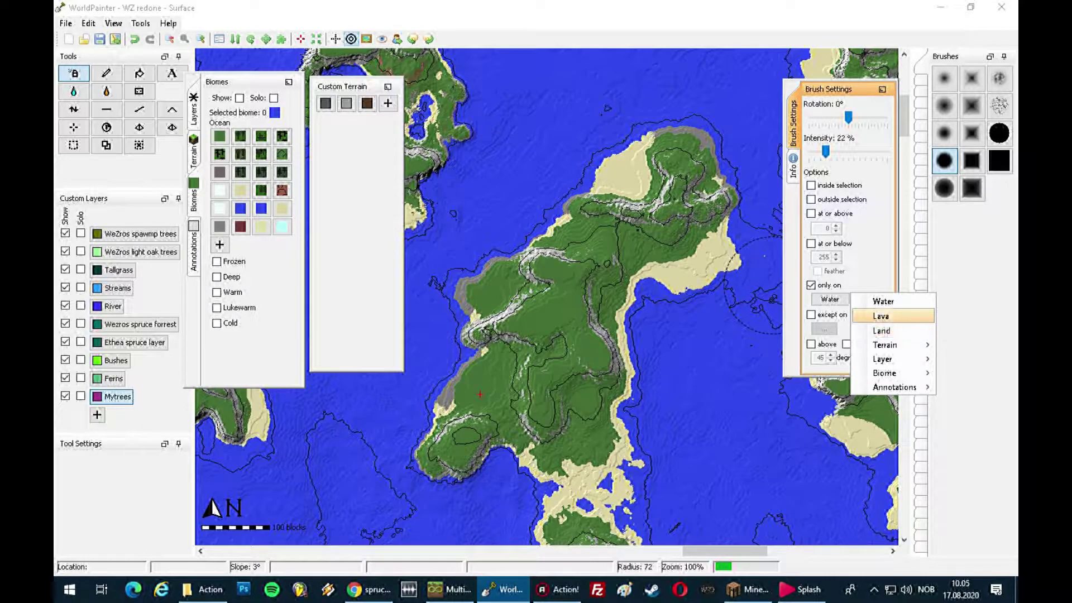
pyautogui.moveTo(890, 345)
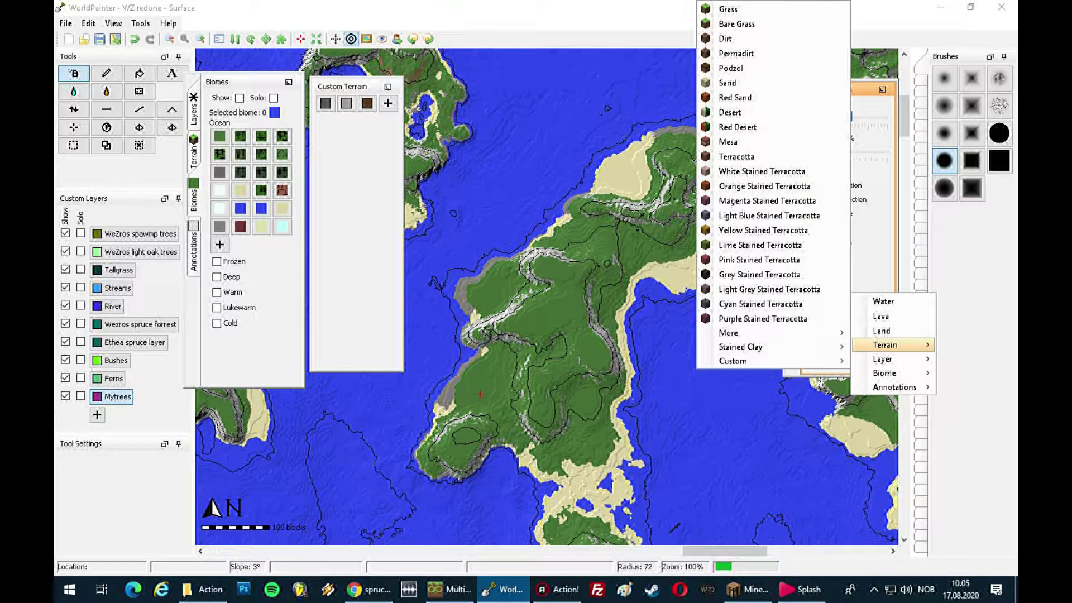
pyautogui.click(727, 9)
pyautogui.scroll(6, 541, 438)
# Paint a trial Mytrees patch at 22% intensity beside the spawn point and export the world for testing
pyautogui.moveTo(494, 394)
pyautogui.mouseDown()
pyautogui.moveTo(503, 361)
pyautogui.moveTo(522, 388)
pyautogui.moveTo(511, 424)
pyautogui.mouseUp()
pyautogui.click(66, 23)
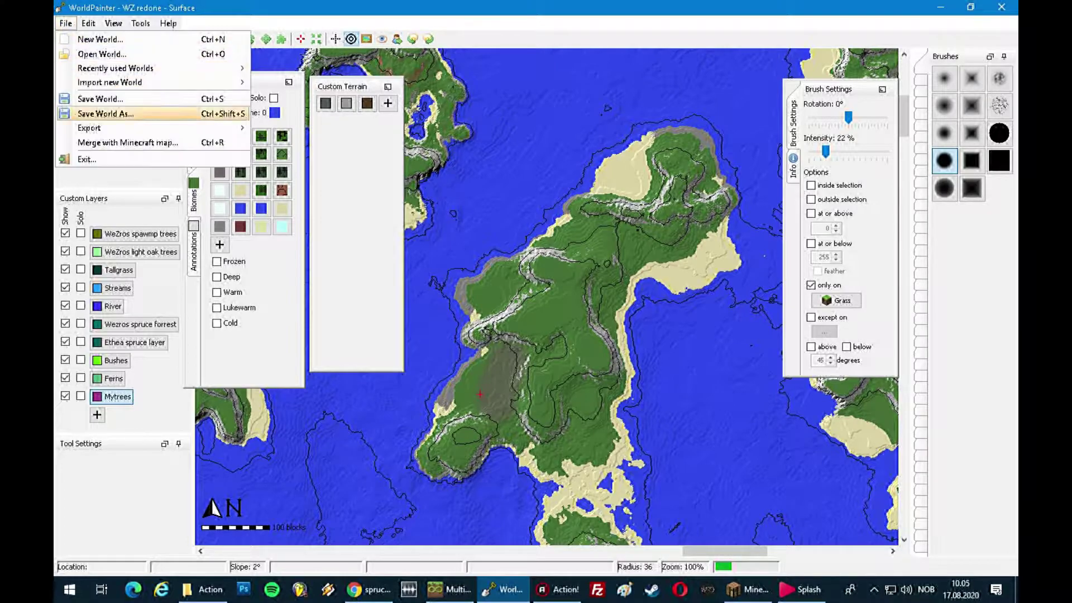
pyautogui.moveTo(100, 128)
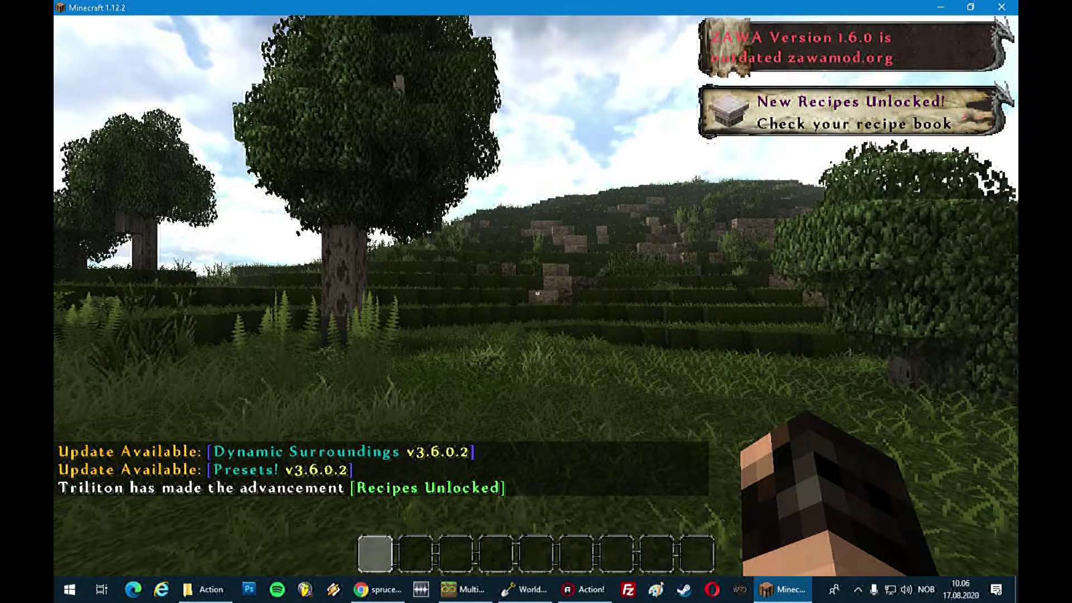
# Switch to Minecraft and explore the exported island around the spawn point to judge the trees' variety and density
pyautogui.press('w')
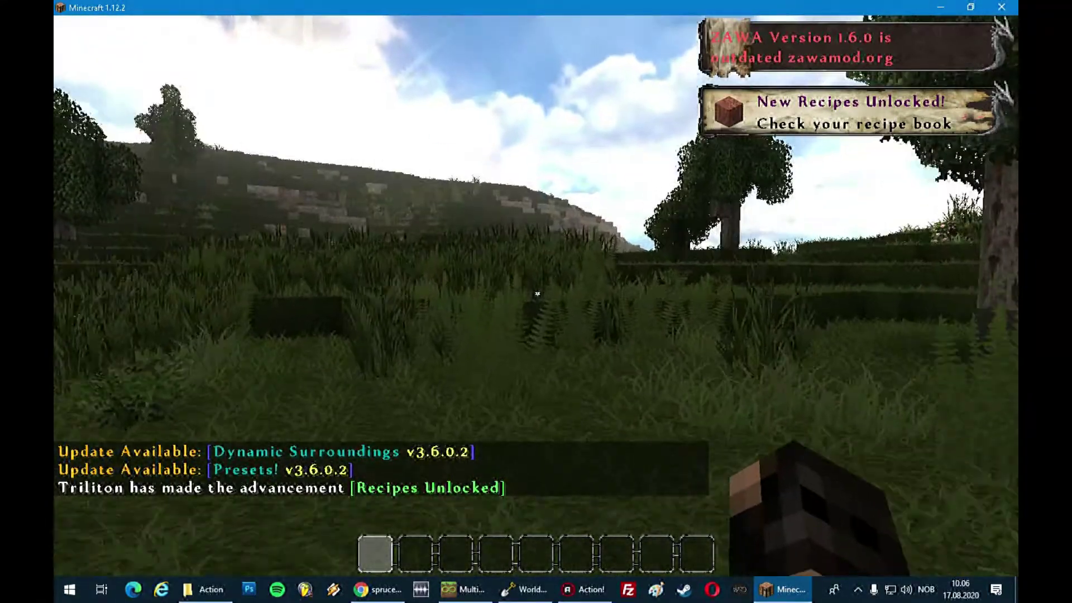
pyautogui.press('space')
pyautogui.press('space')
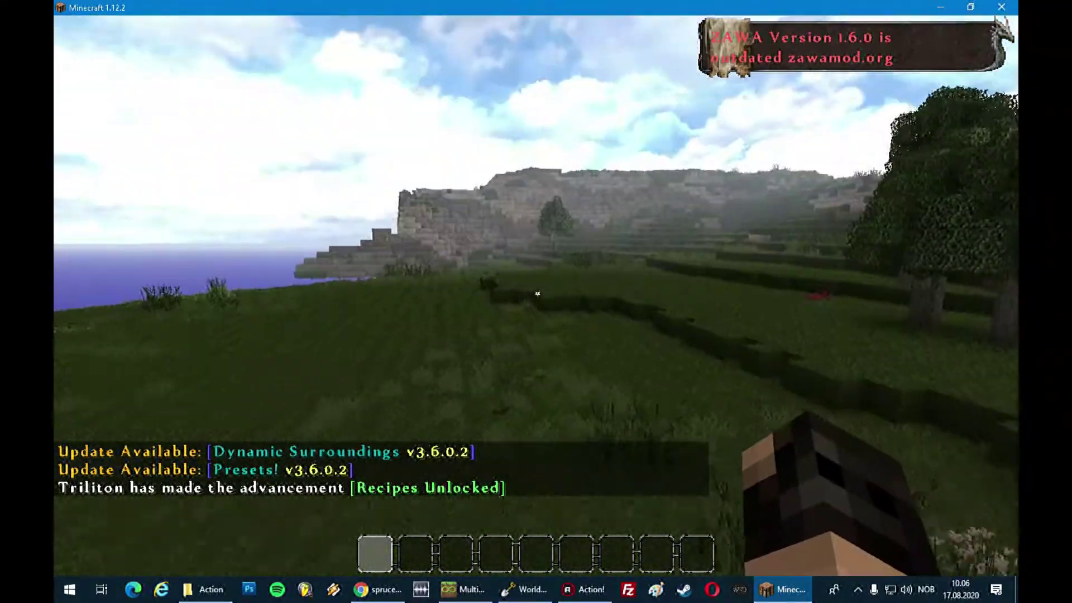
pyautogui.press('w')
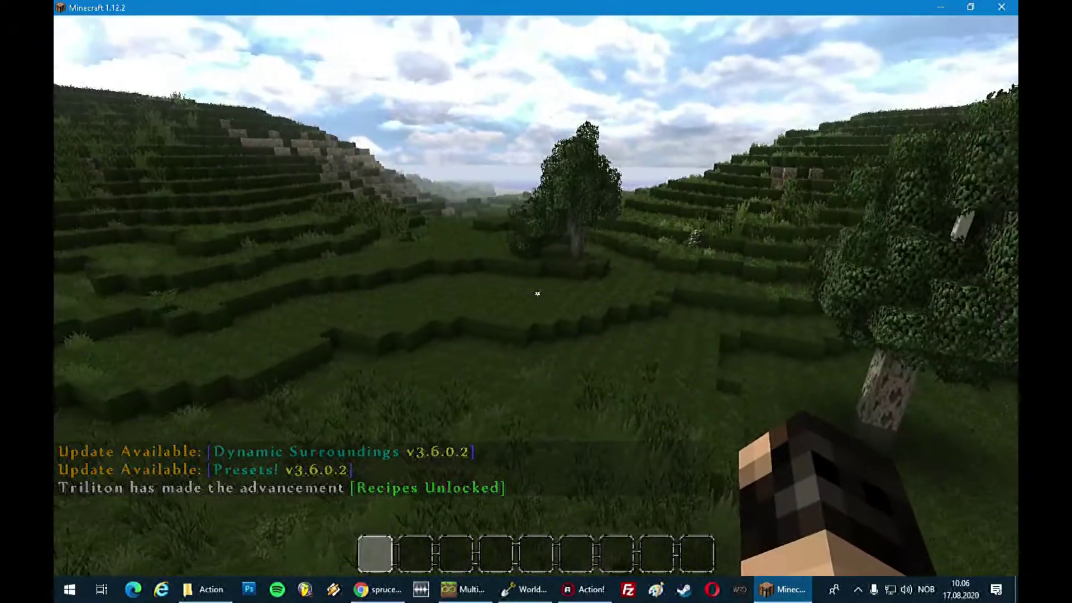
pyautogui.press('w')
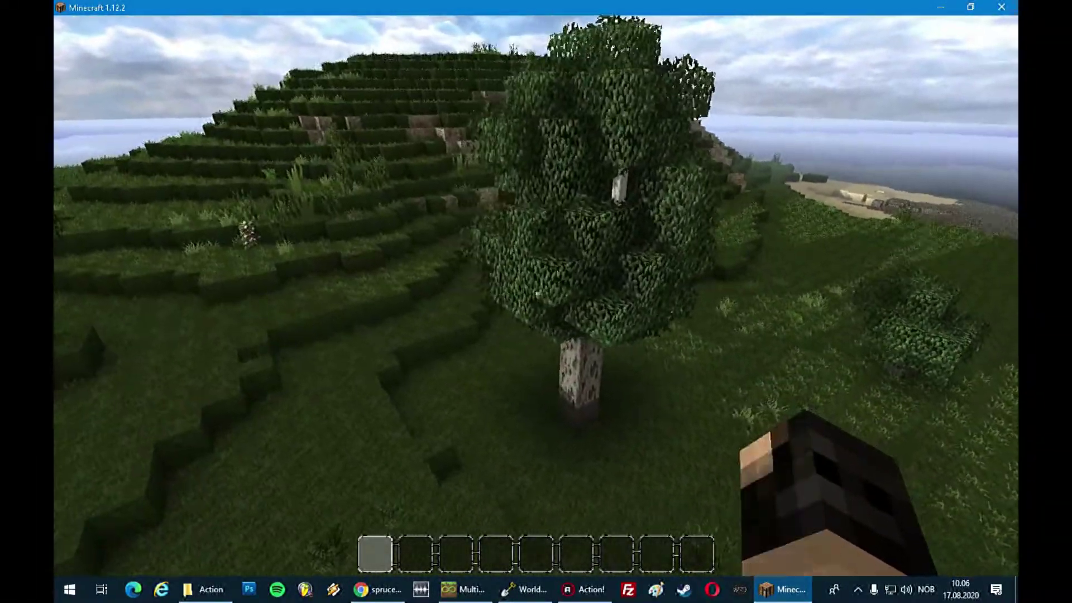
pyautogui.press('d')
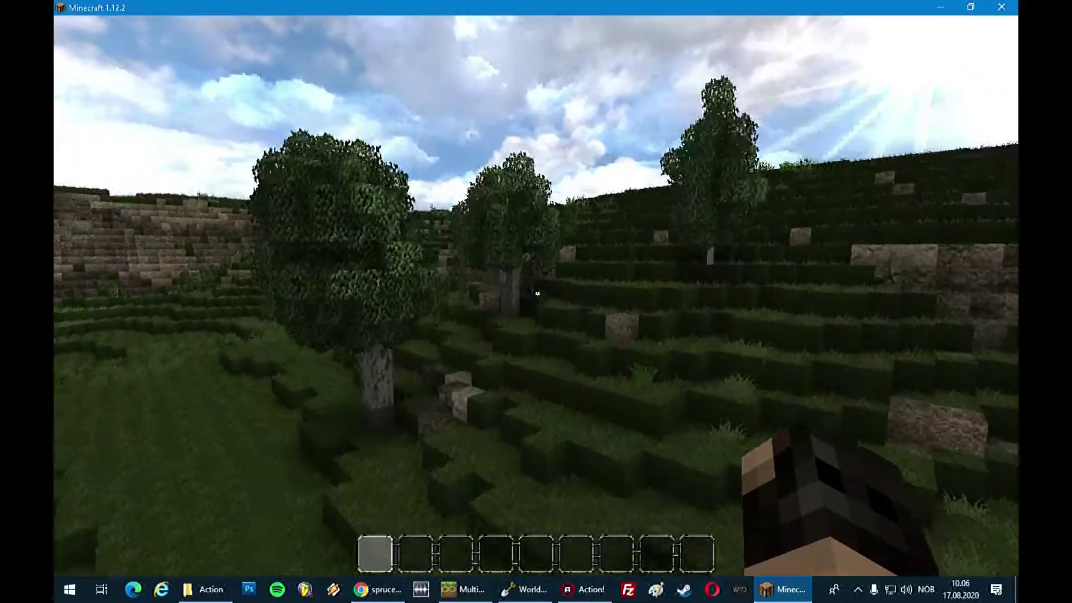
pyautogui.press('w')
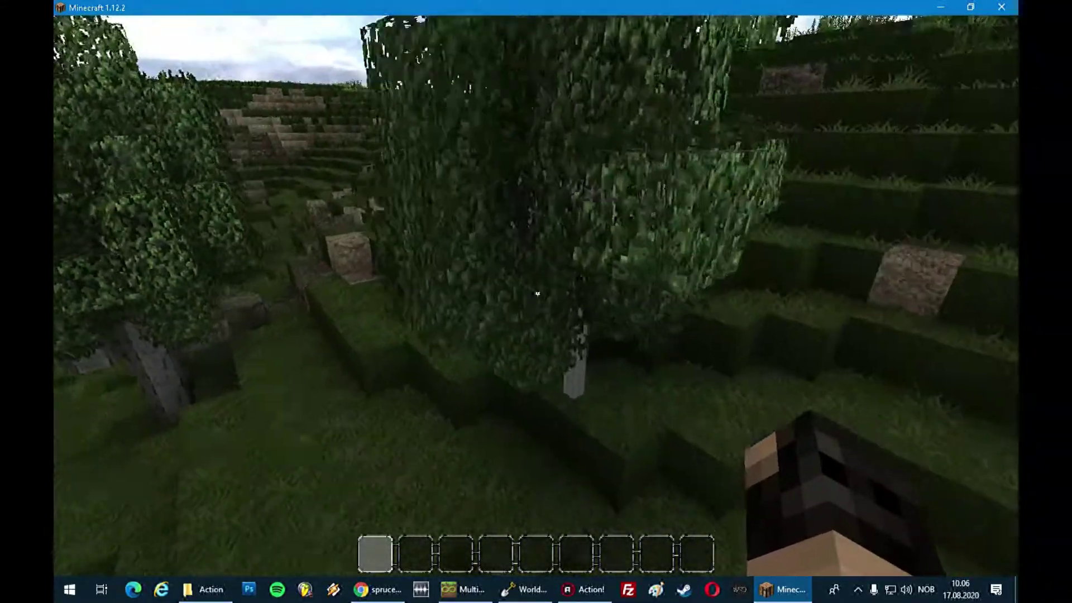
pyautogui.press('w')
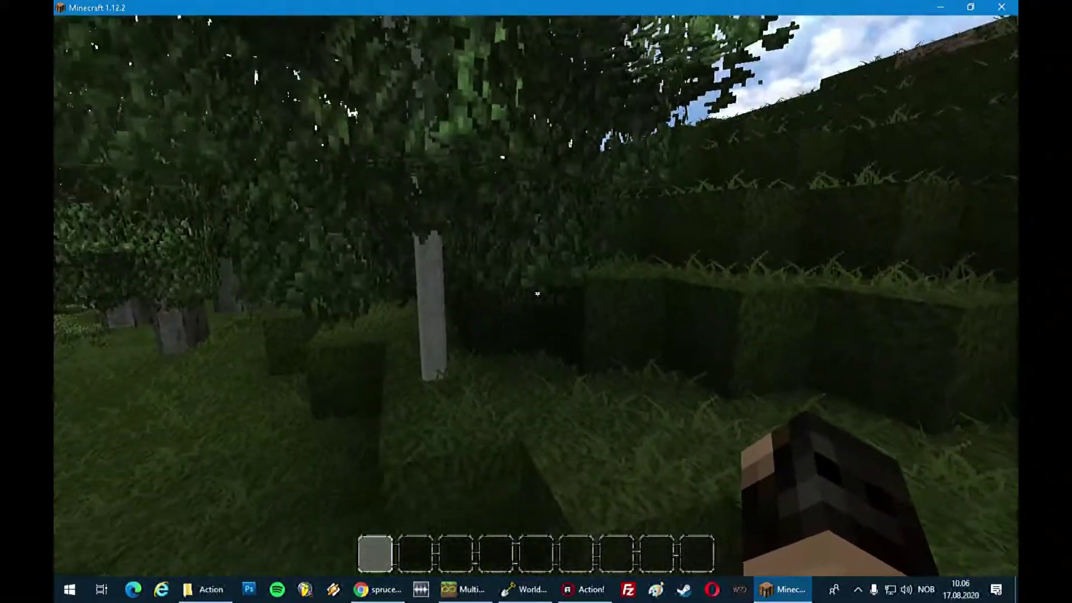
pyautogui.press('w')
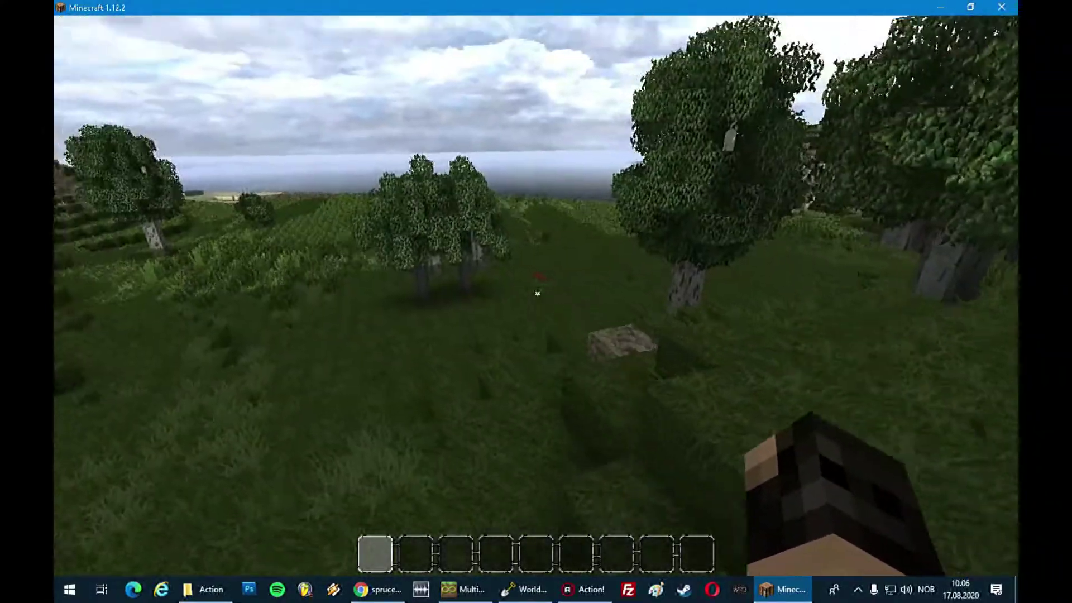
pyautogui.press('w')
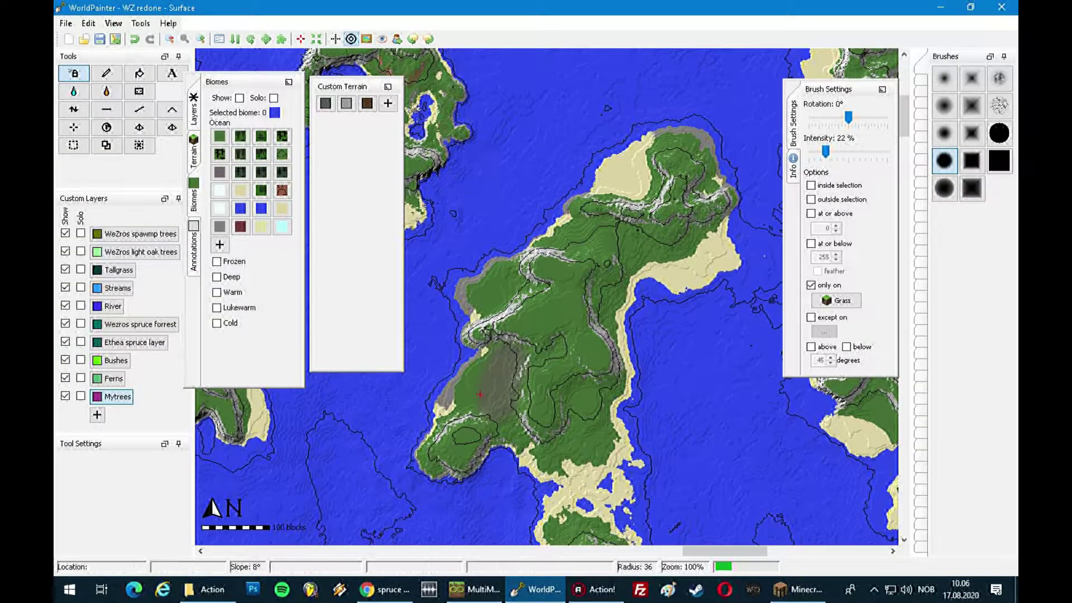
# Undo the trial tree patch in WorldPainter and repaint Mytrees beside the spawn point at 36% intensity
pyautogui.click(135, 38)
pyautogui.moveTo(825, 150); pyautogui.dragTo(837, 151)
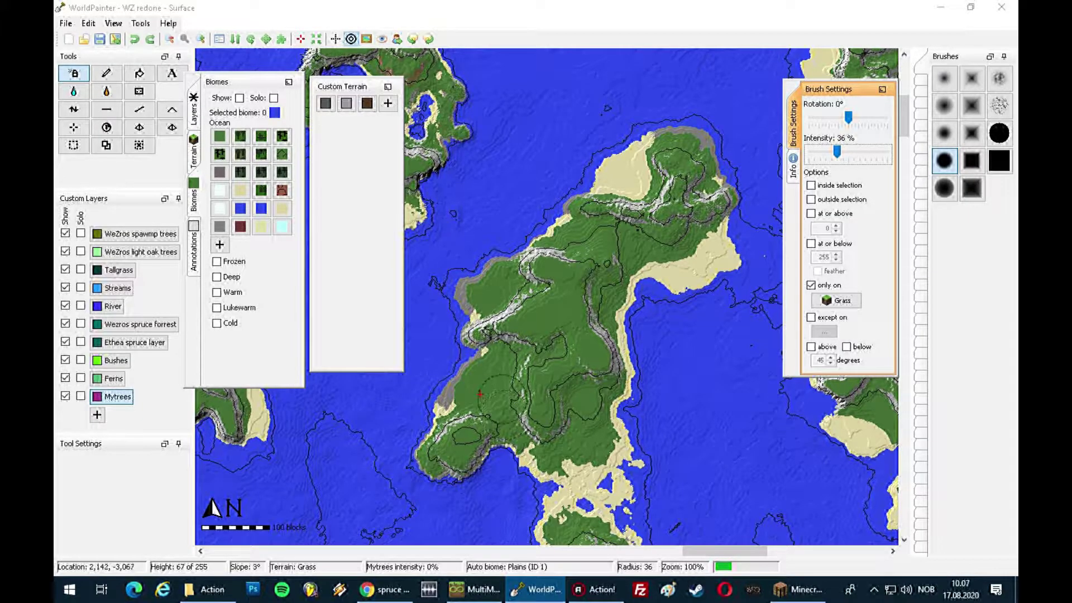
pyautogui.click(496, 401)
pyautogui.moveTo(498, 401); pyautogui.dragTo(499, 369)
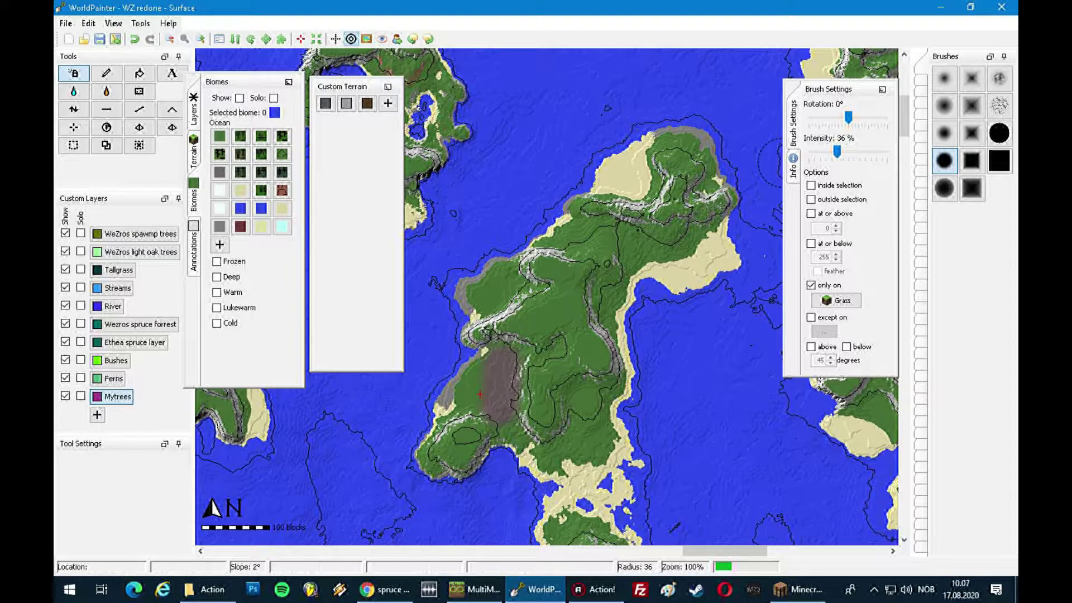
# Set the brush intensity to 43% and paint Mytrees over the patch beside the spawn point
pyautogui.moveTo(837, 151); pyautogui.dragTo(843, 151)
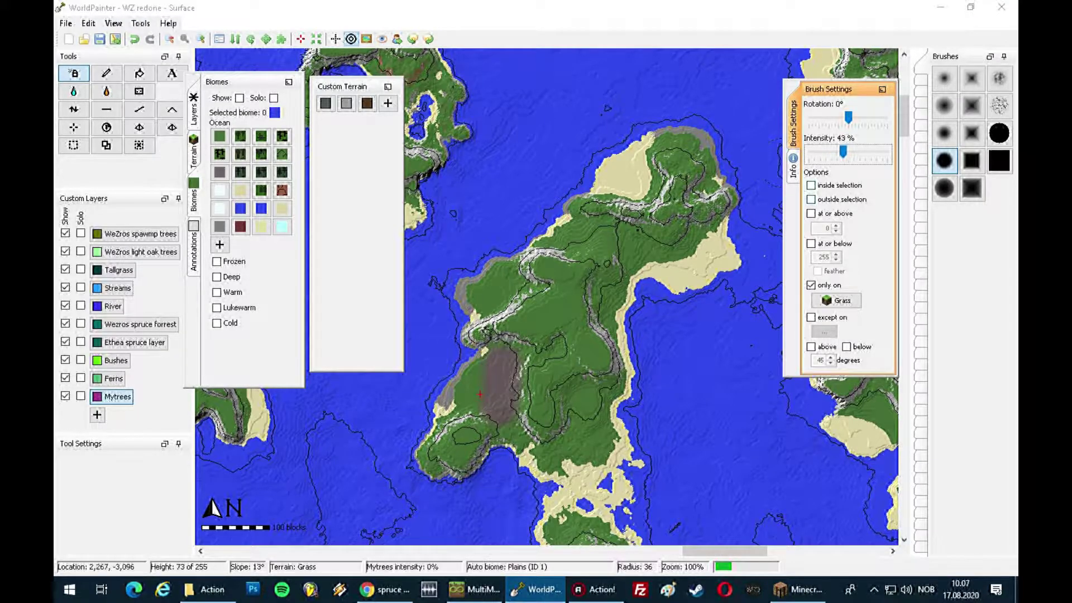
pyautogui.scroll(3, 502, 410)
pyautogui.moveTo(507, 397); pyautogui.dragTo(507, 387)
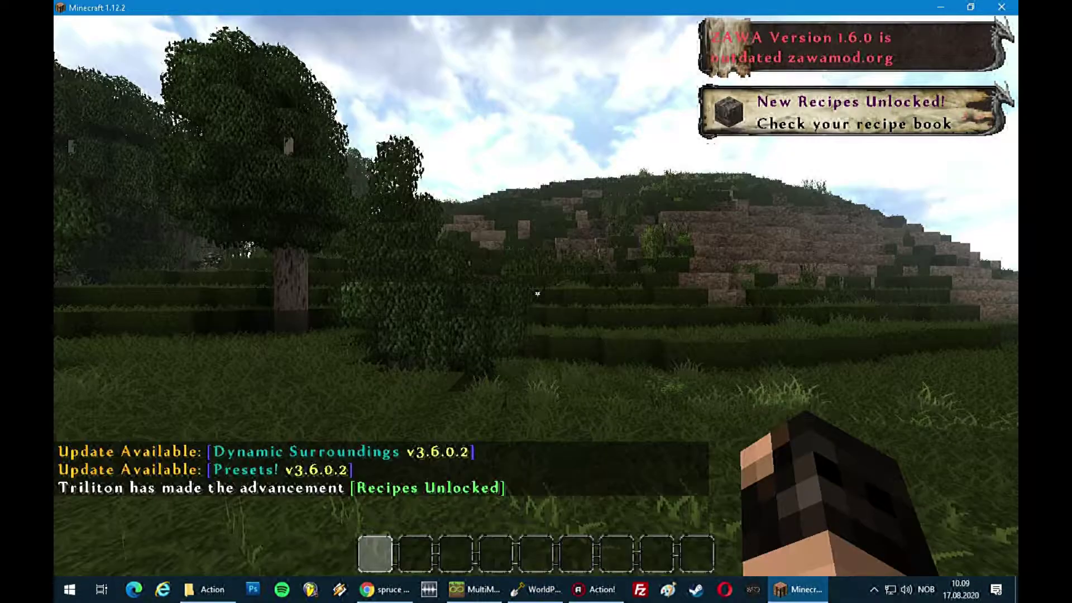
# Examine the denser forest in Minecraft, both from inside the trees and on the full-screen map
pyautogui.press('w')
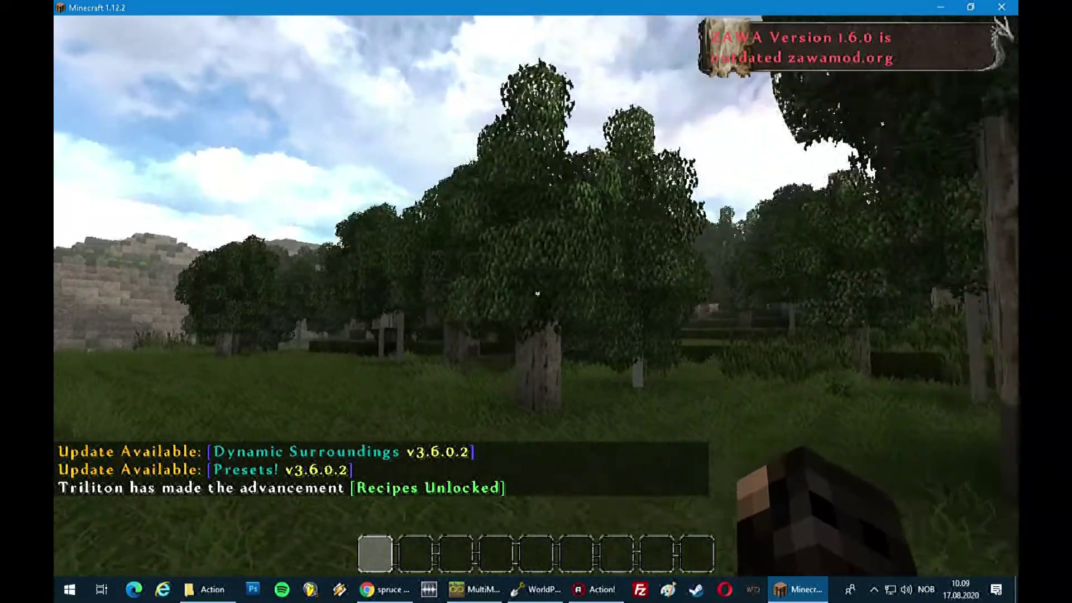
pyautogui.press('w')
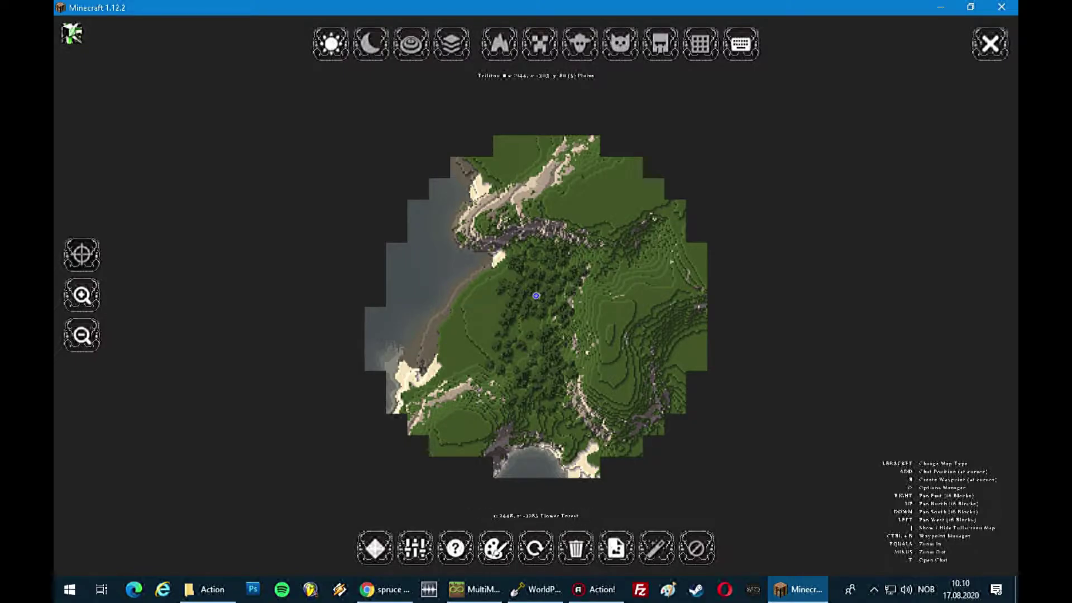
pyautogui.press('Escape')
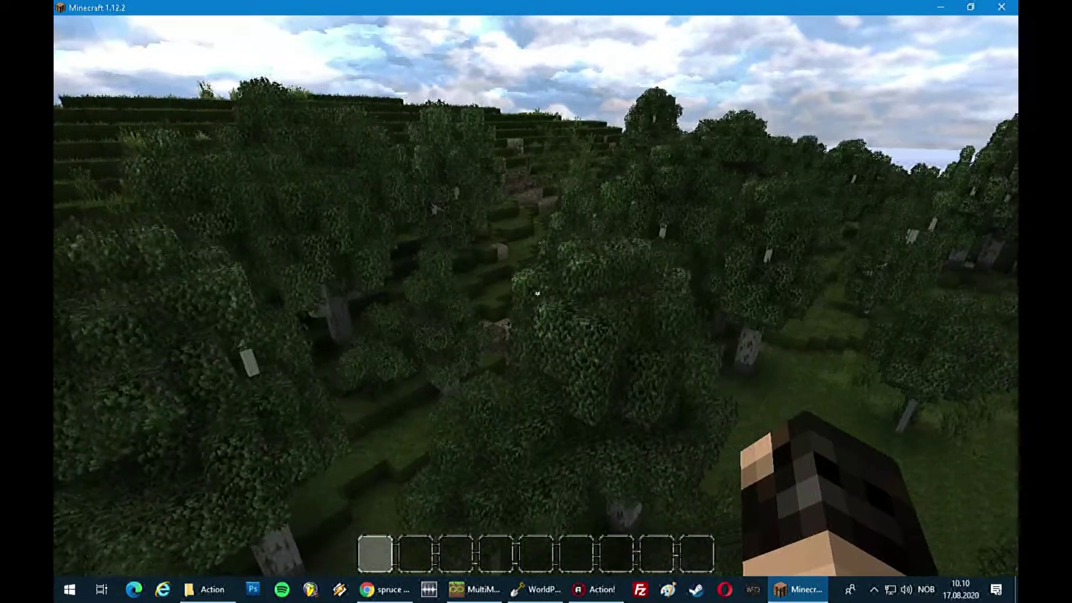
# Fly over the dense forest to its grassy edge to judge tree spacing near the hillside and coast
pyautogui.press('w')
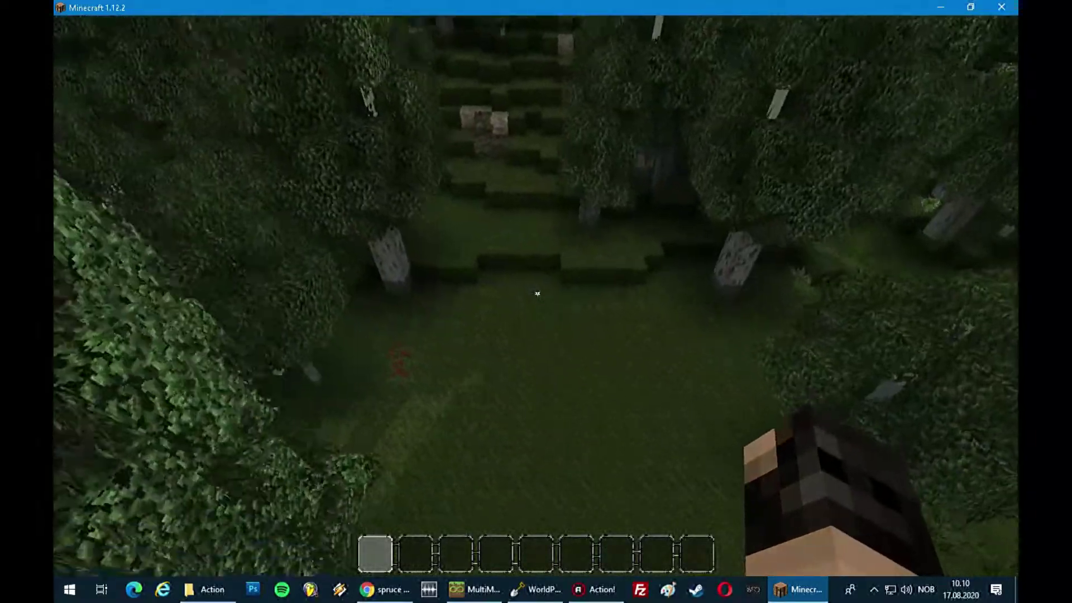
pyautogui.press('shift')
pyautogui.press('space')
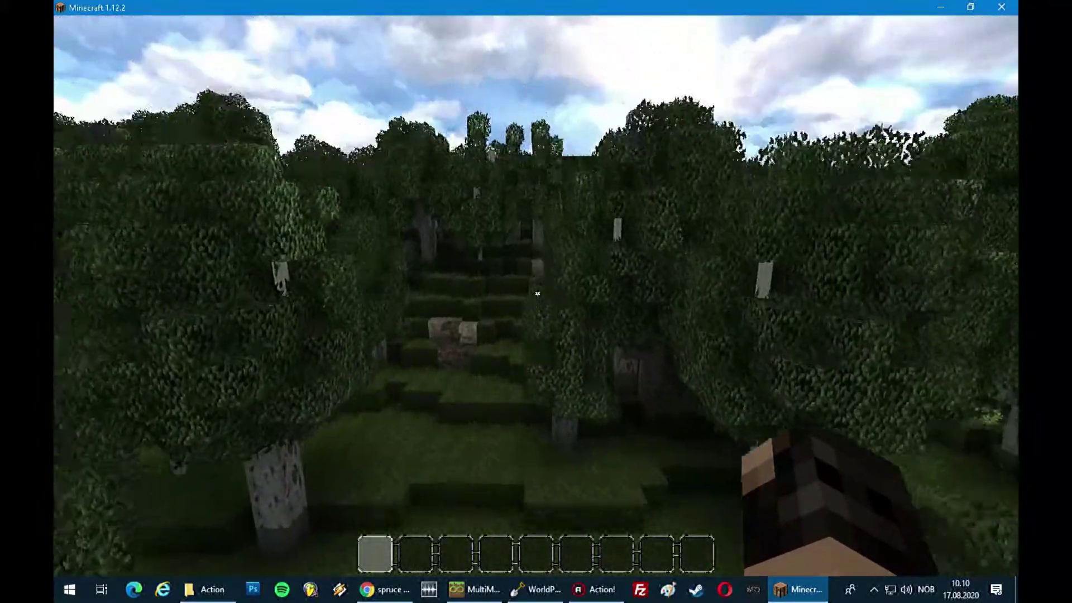
pyautogui.press('space')
pyautogui.press('w')
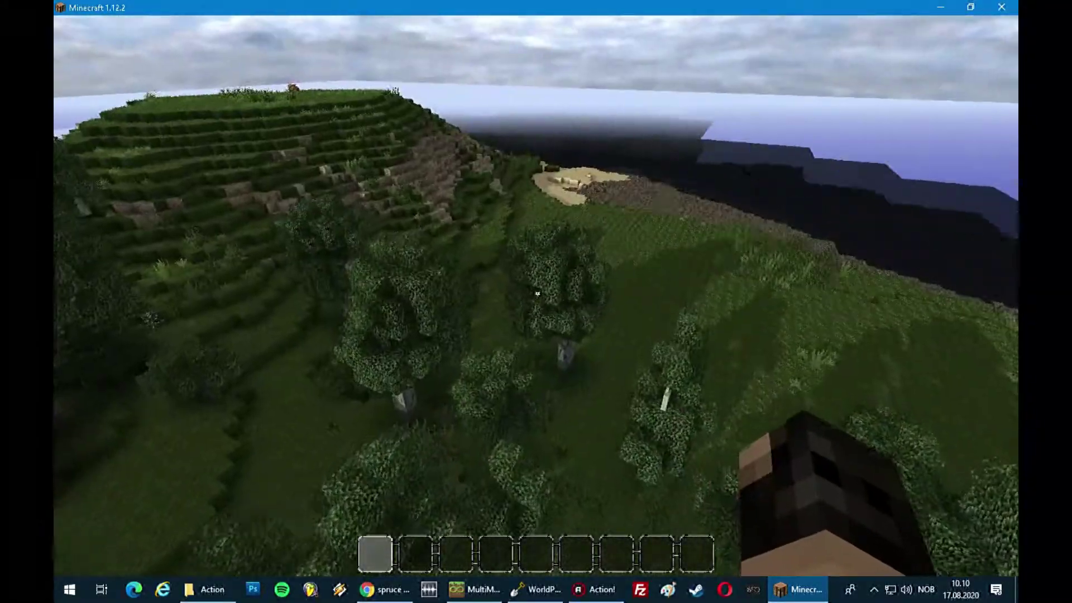
pyautogui.press('w')
pyautogui.press('d')
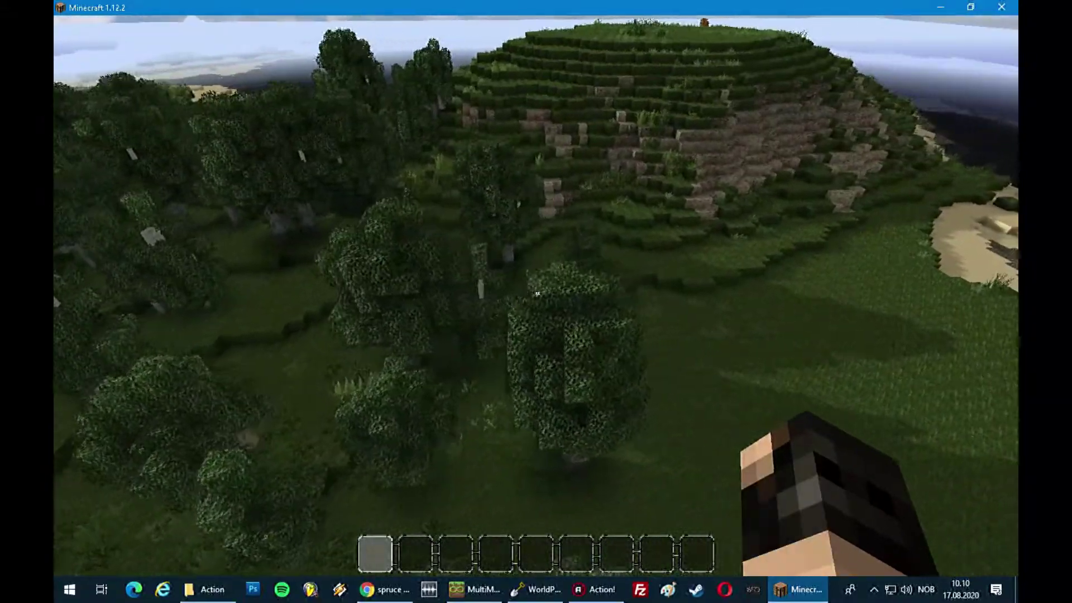
pyautogui.press('w')
pyautogui.press('d')
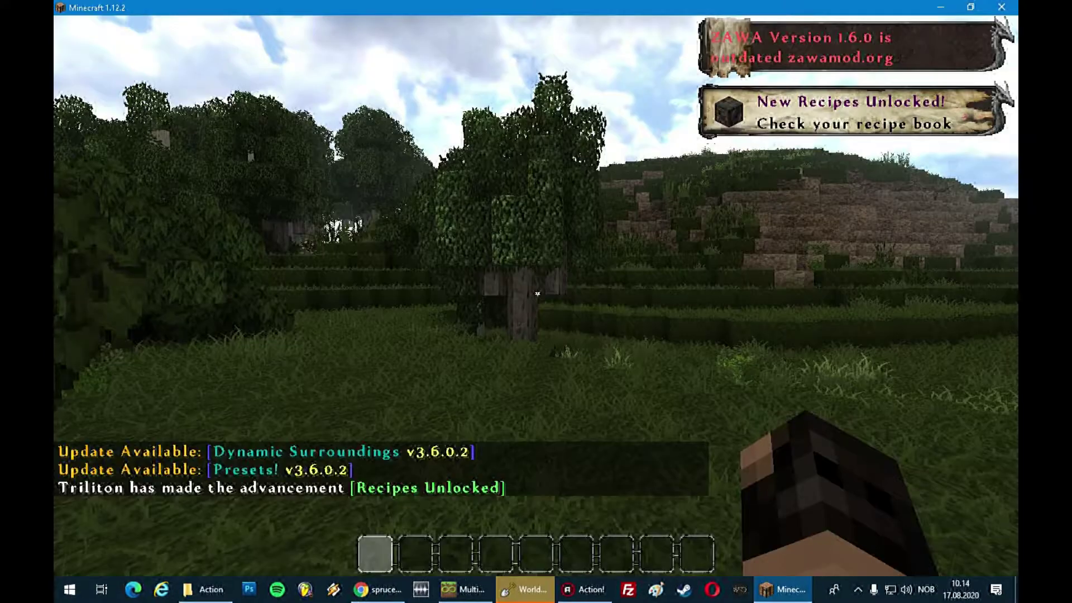
# Examine the newly exported forest from ground level and from the air, checking tree density and undergrowth
pyautogui.press('w')
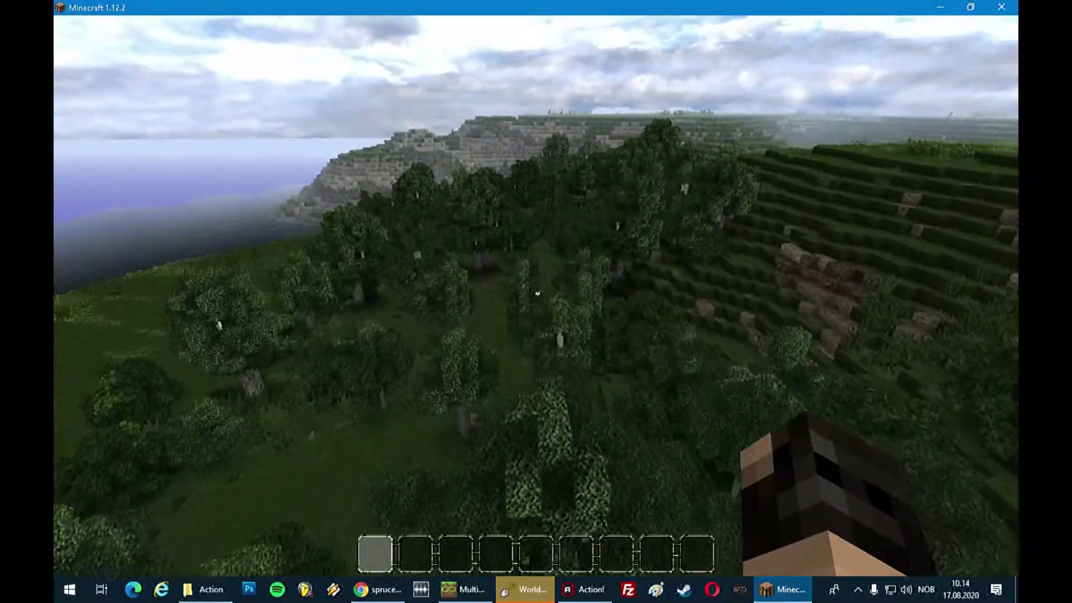
pyautogui.moveTo(537, 294)
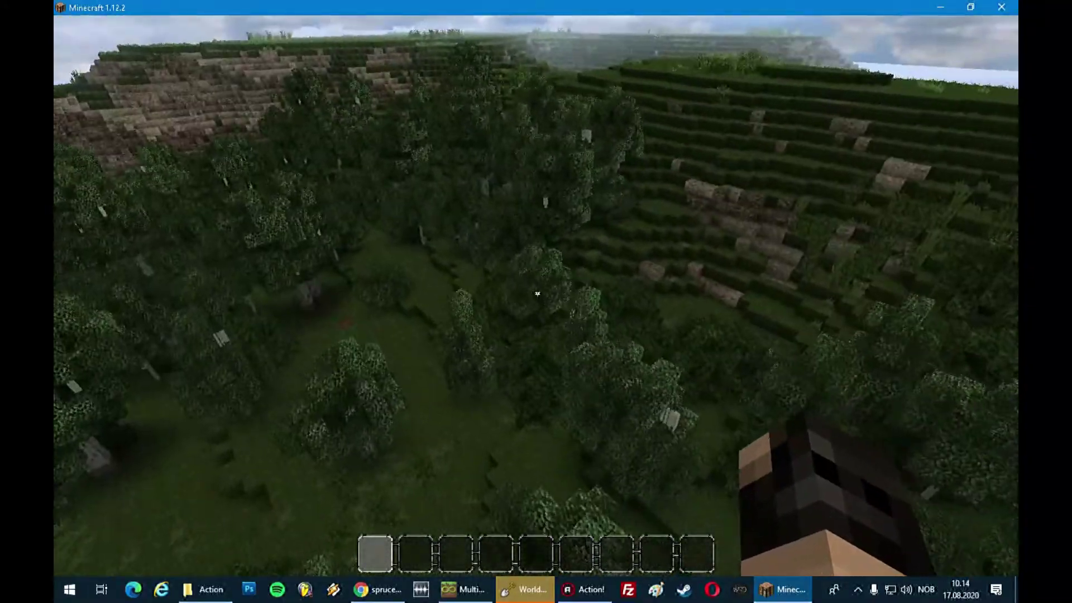
pyautogui.press('w')
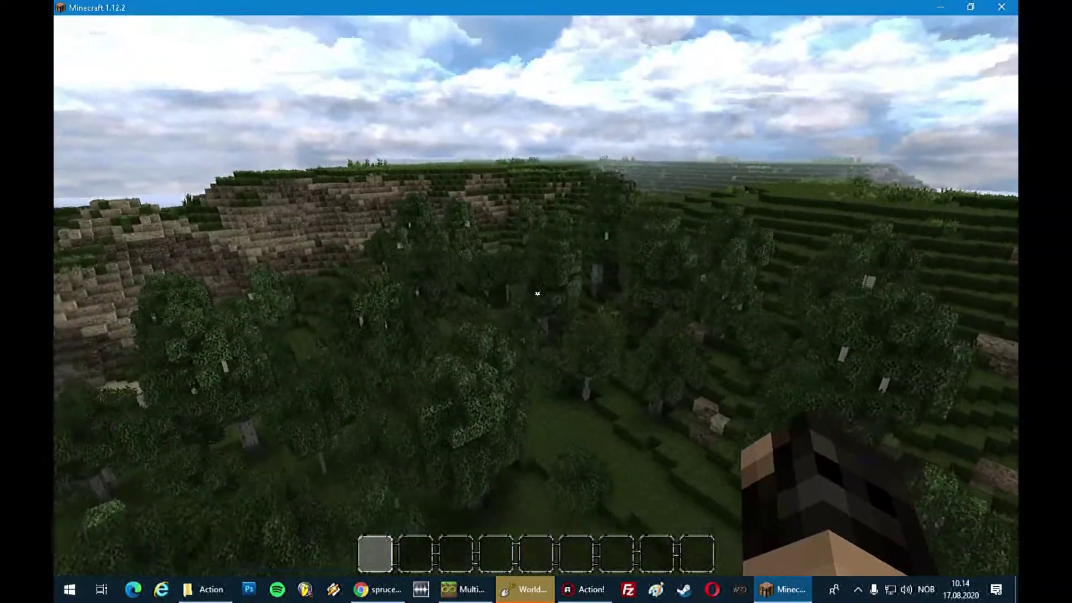
pyautogui.press('w')
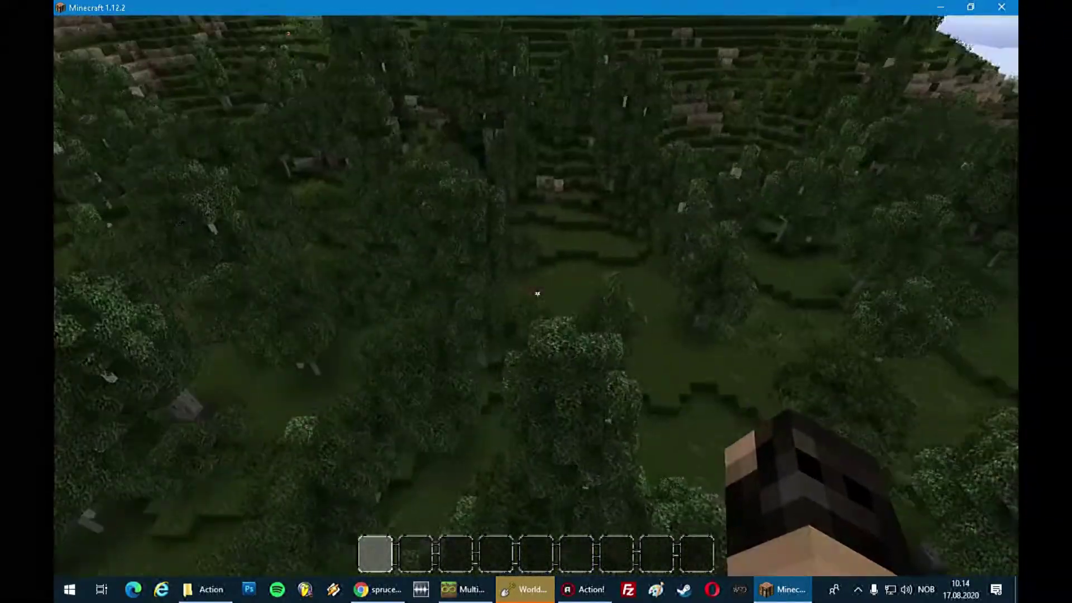
pyautogui.press('w')
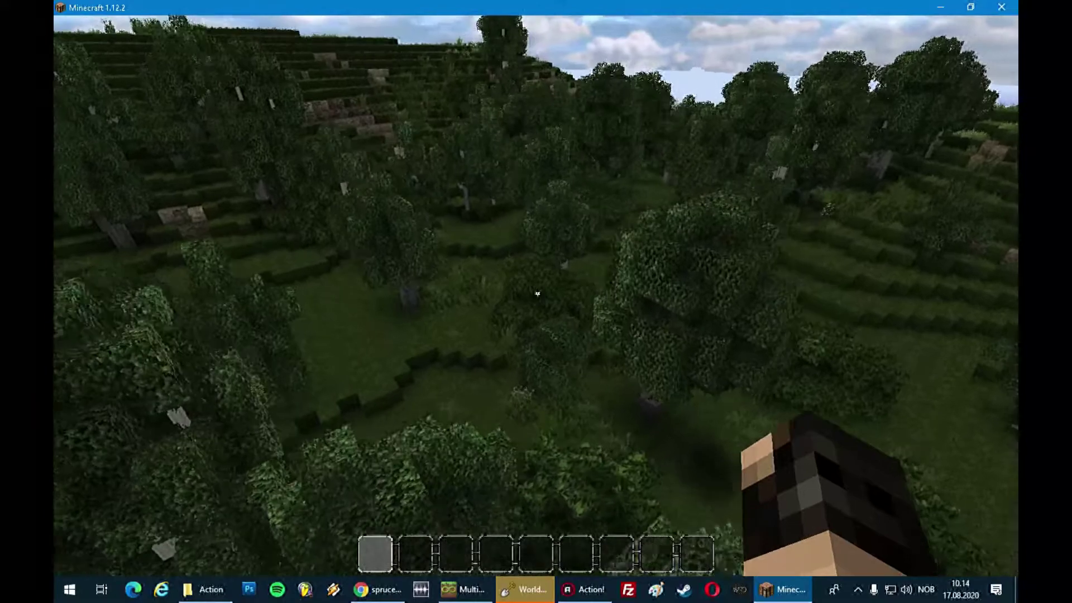
pyautogui.press('w')
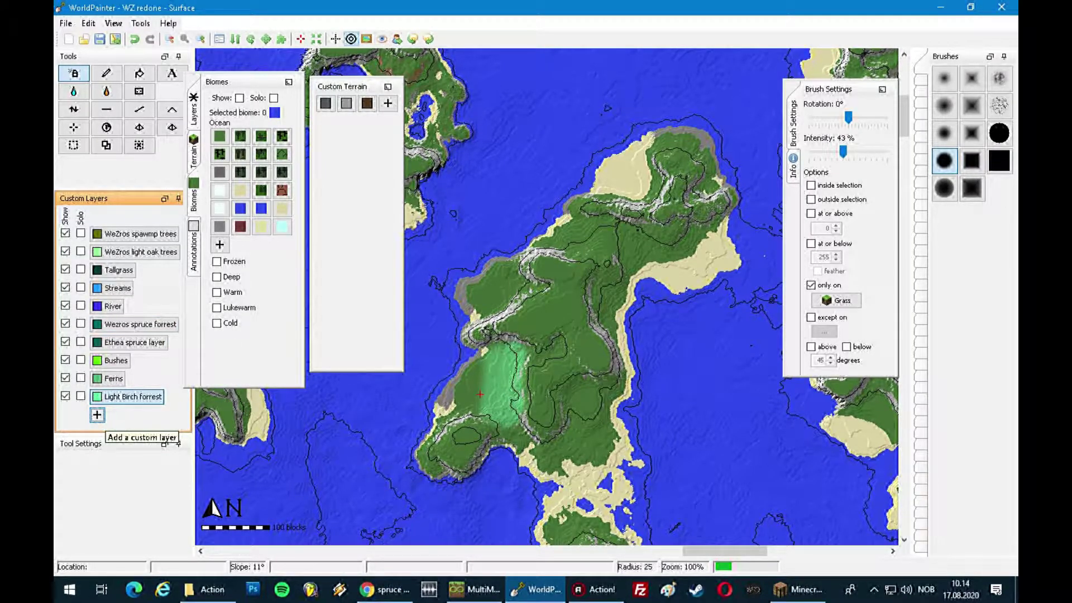
# In WorldPainter, add a custom plants layer containing Grass, Lilac, Peony and Azure Bluet, each set to 1
pyautogui.click(96, 414)
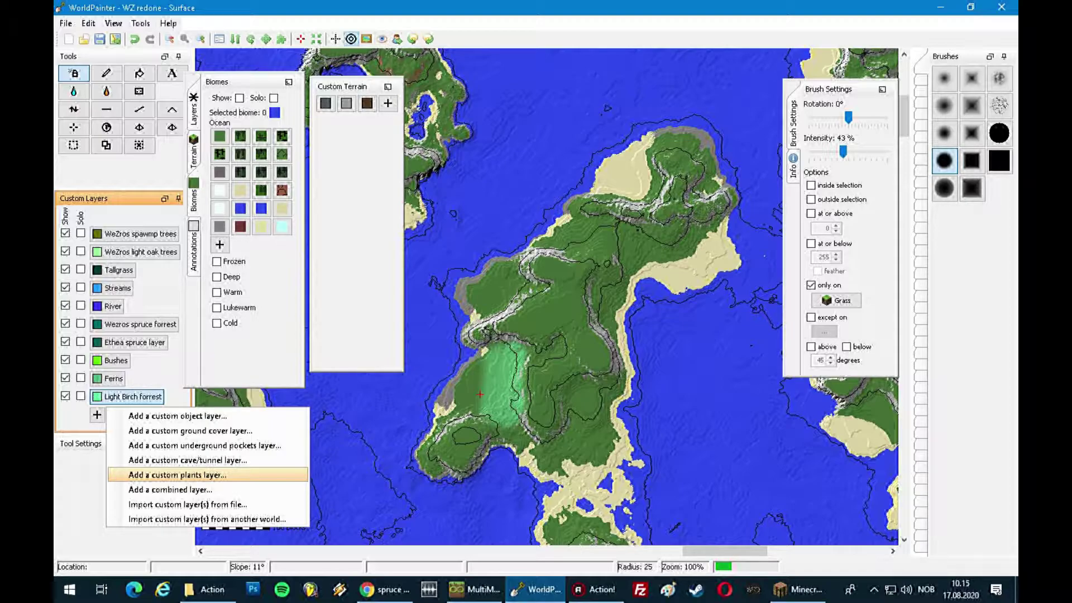
pyautogui.click(177, 474)
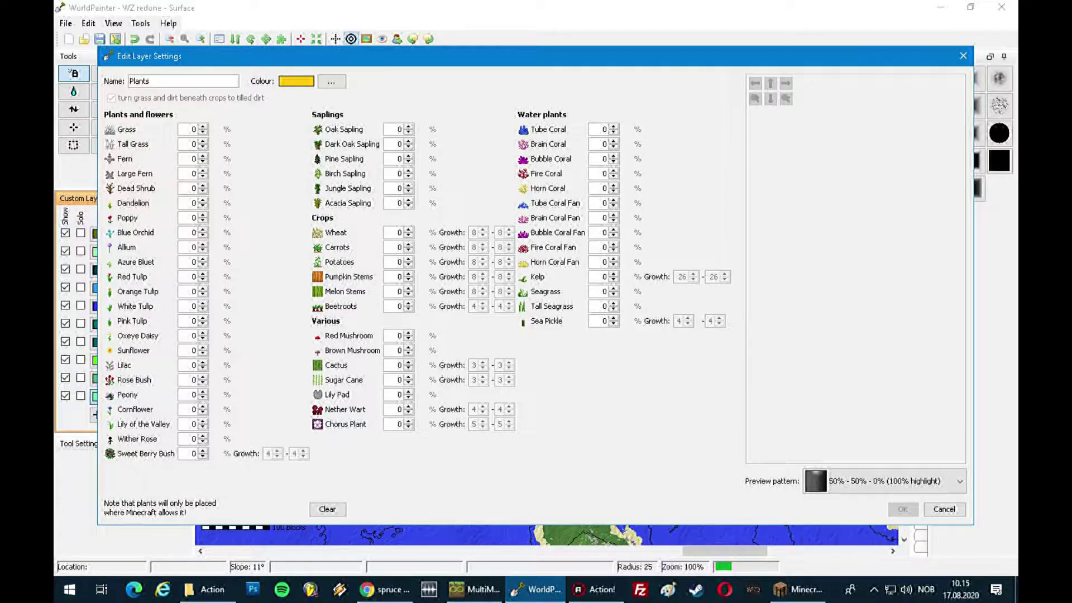
pyautogui.click(203, 127)
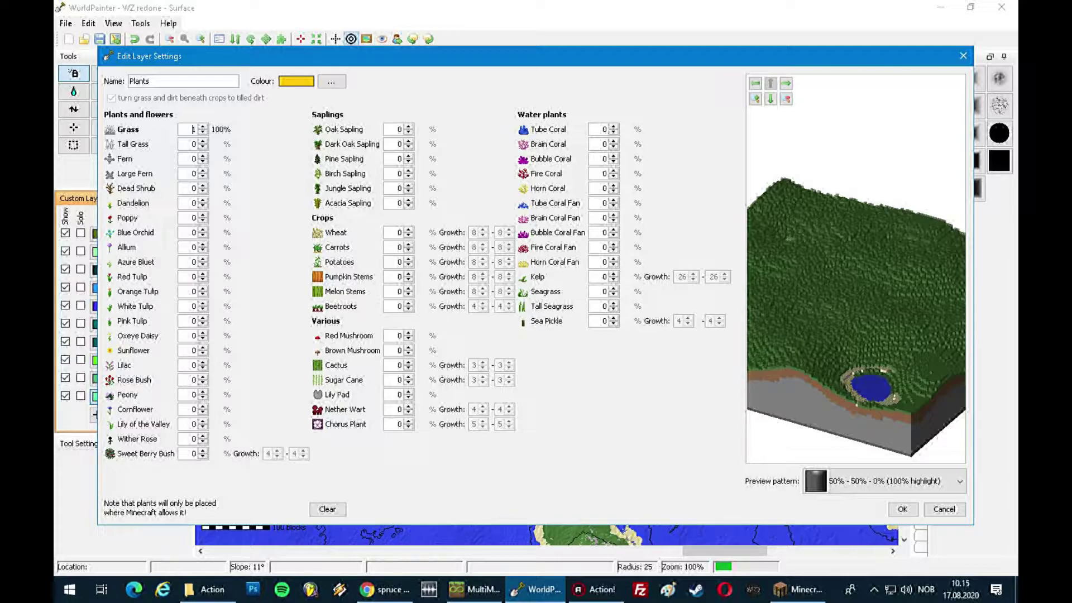
pyautogui.click(203, 362)
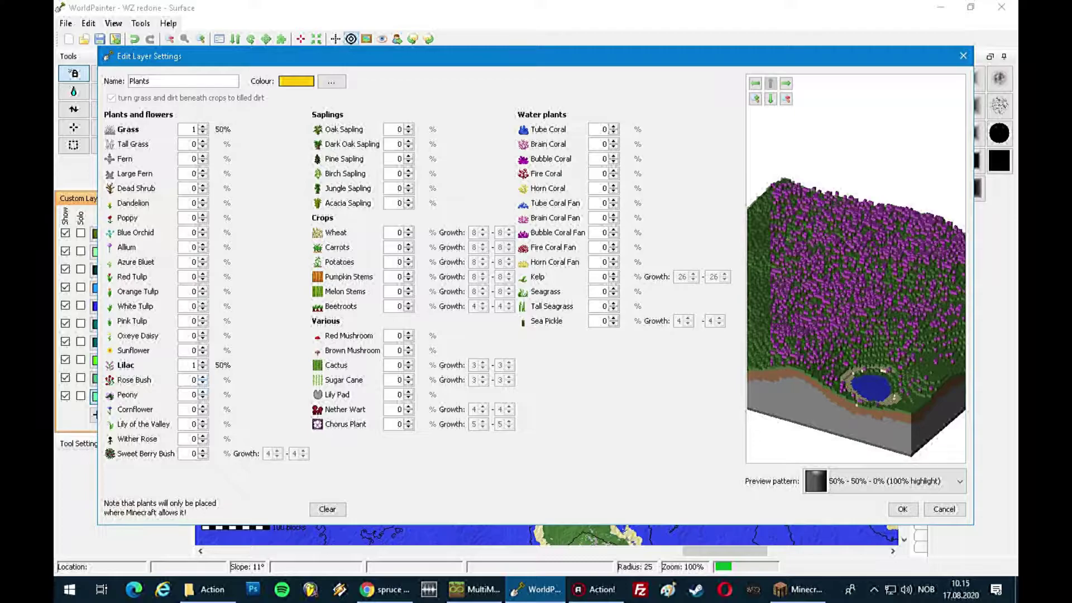
pyautogui.click(203, 391)
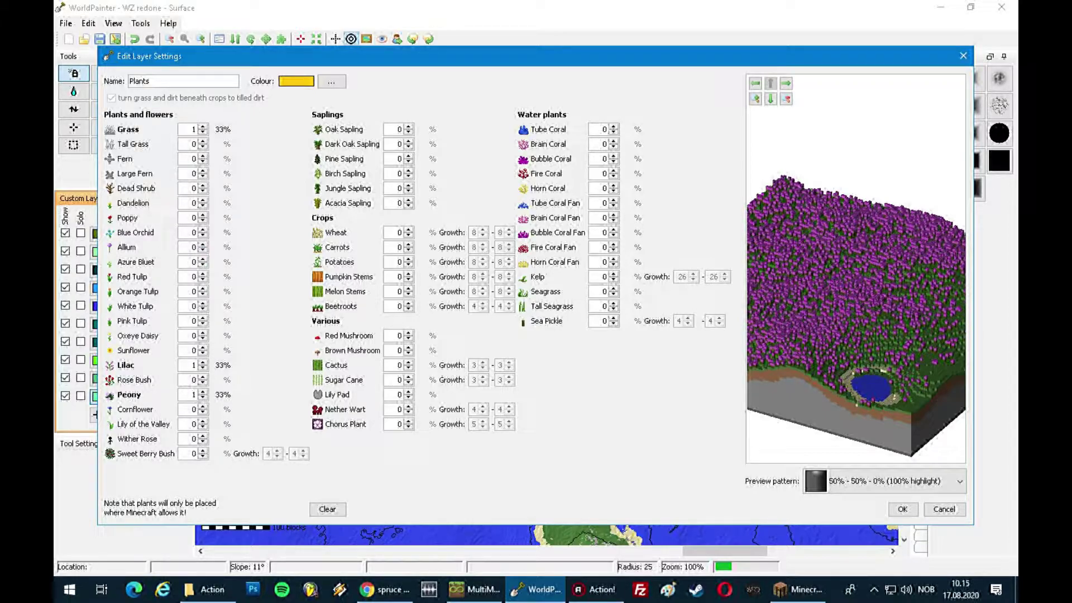
pyautogui.click(203, 259)
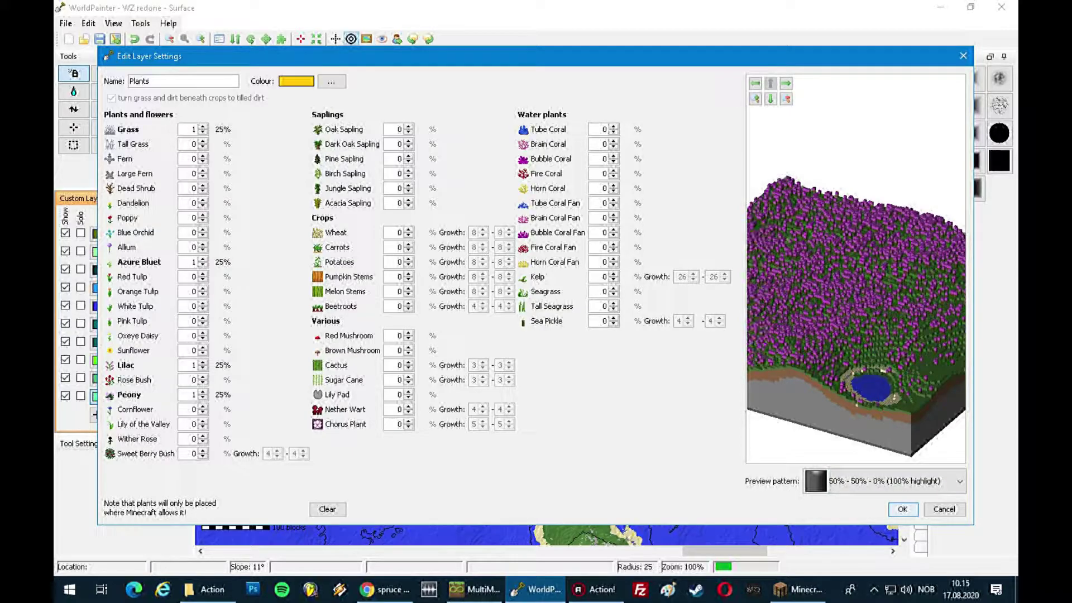
pyautogui.press('Return')
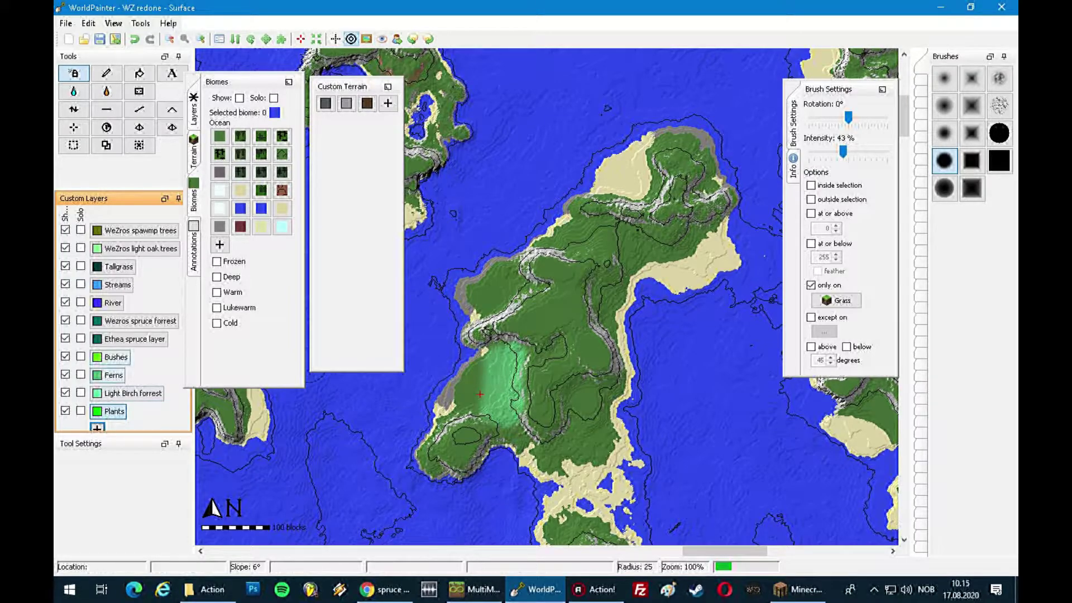
# Change the colour of the Plants layer to red in its layer settings
pyautogui.rightClick(118, 413)
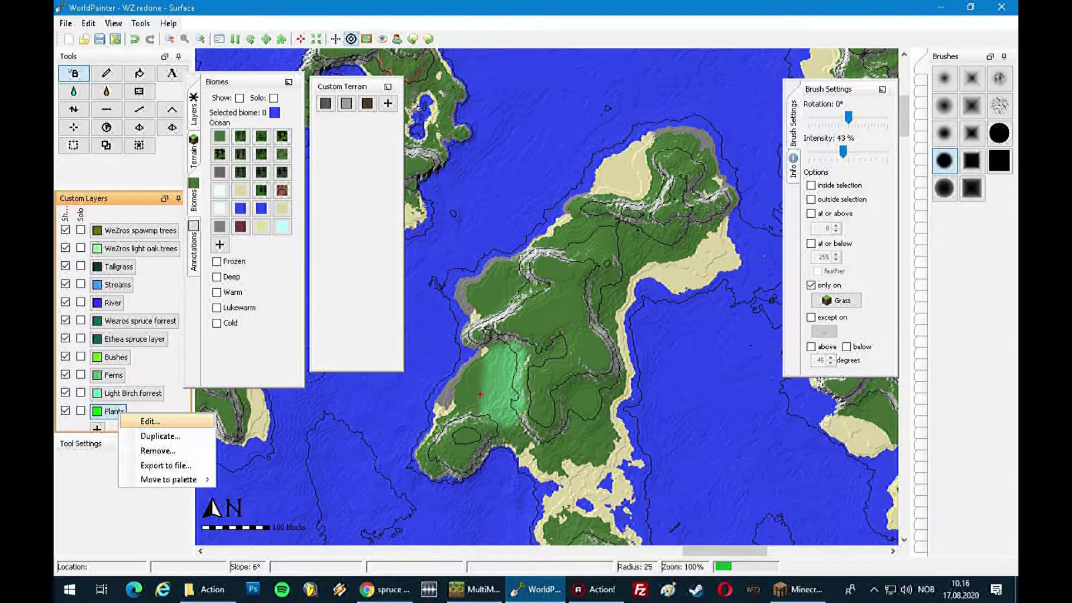
pyautogui.click(150, 421)
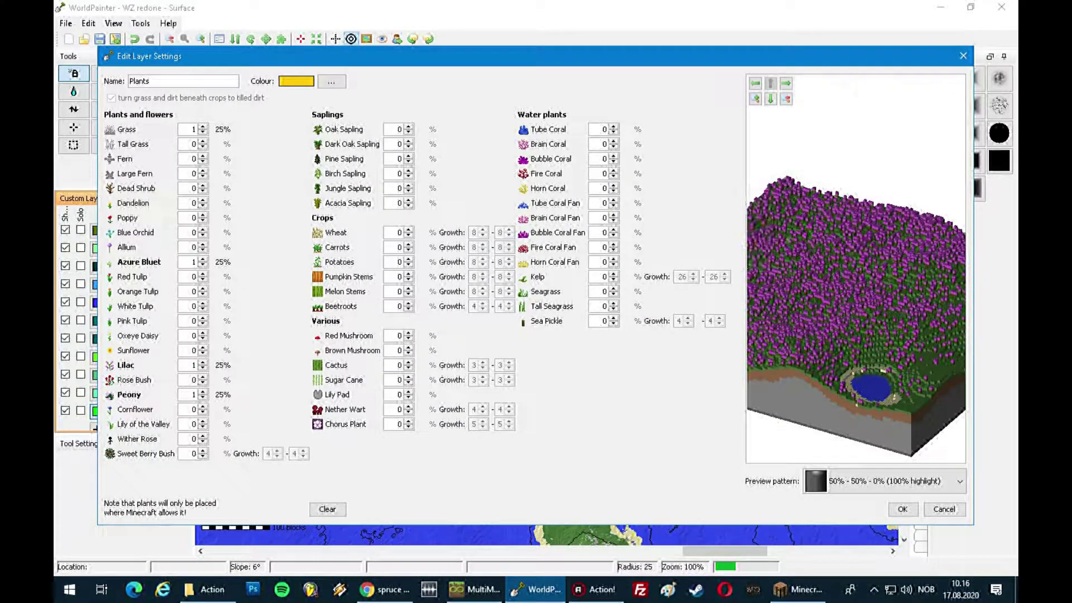
pyautogui.click(331, 81)
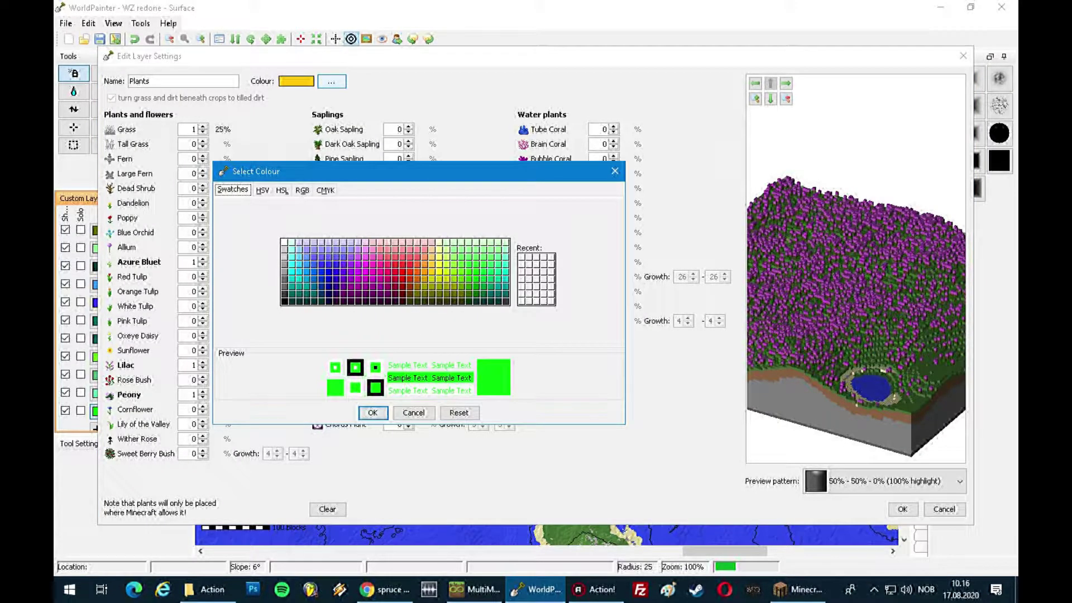
pyautogui.click(403, 267)
pyautogui.click(372, 413)
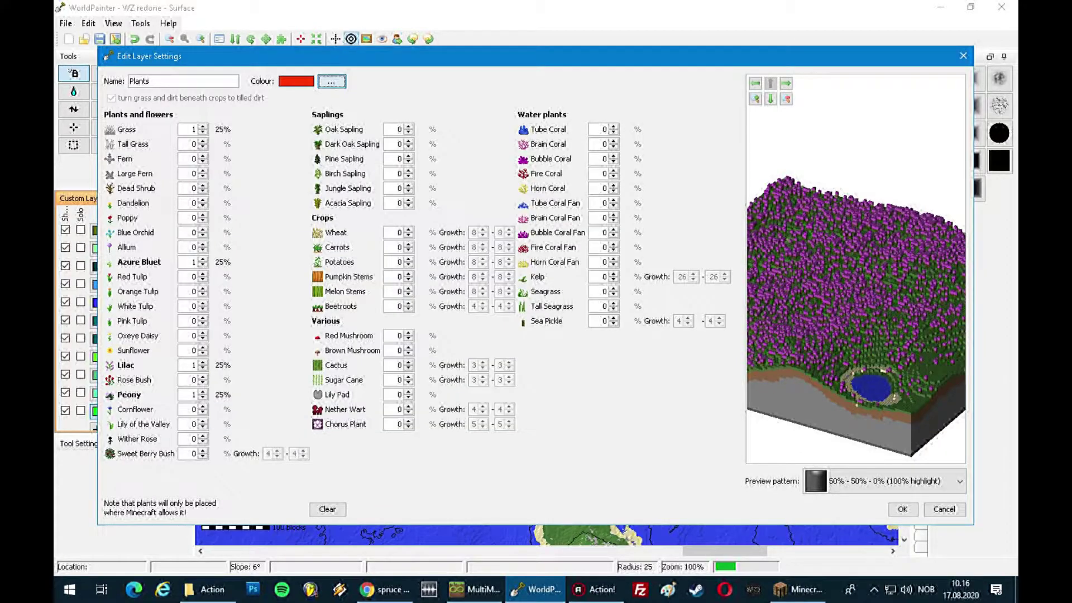
pyautogui.click(902, 509)
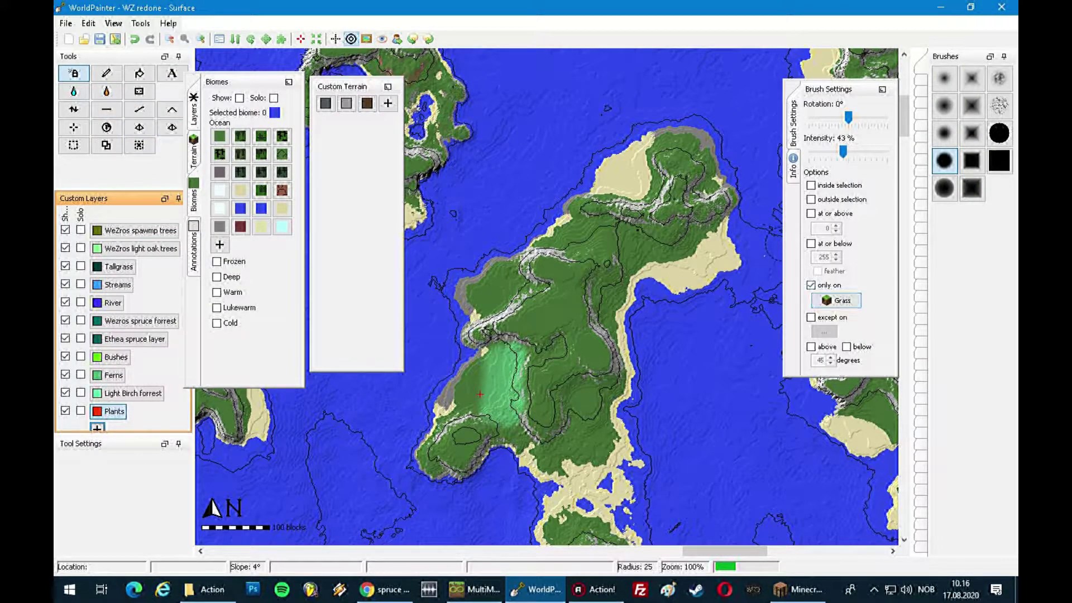
# Turn off the brush's Grass-only restriction and lower the brush intensity to 29%
pyautogui.scroll(1, 480, 392)
pyautogui.click(811, 285)
pyautogui.press('space')
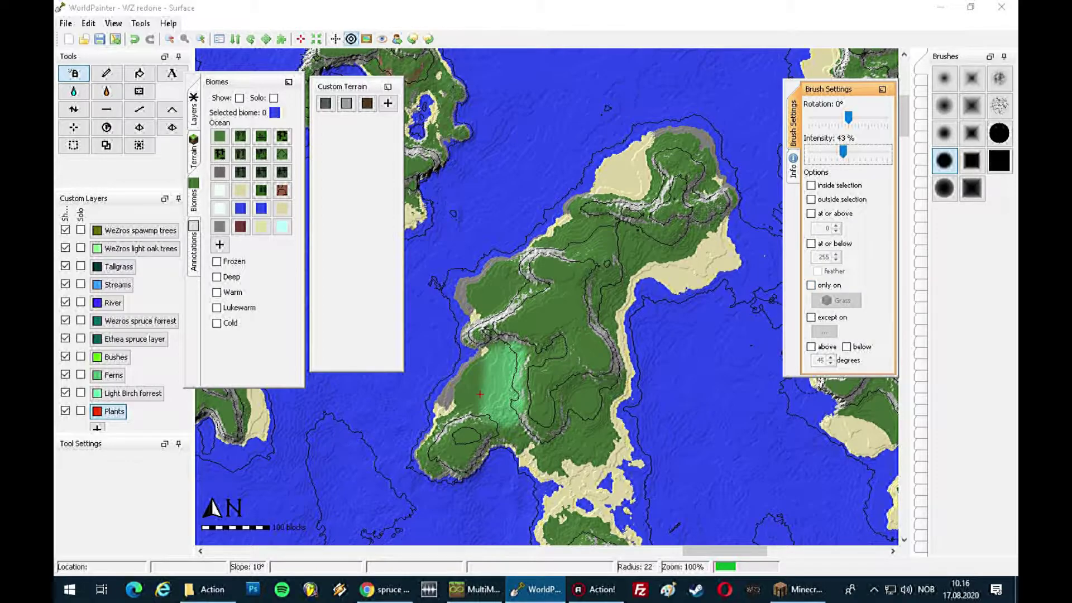
pyautogui.moveTo(843, 151); pyautogui.dragTo(831, 152)
# Paint small scattered patches of Plants in and around the birch forest area with a brush radius of 12
pyautogui.scroll(2, 421, 446)
pyautogui.click(200, 39)
pyautogui.moveTo(504, 516); pyautogui.dragTo(497, 215, button='middle')
pyautogui.moveTo(427, 235); pyautogui.dragTo(552, 335, button='middle')
pyautogui.scroll(-3, 552, 335)
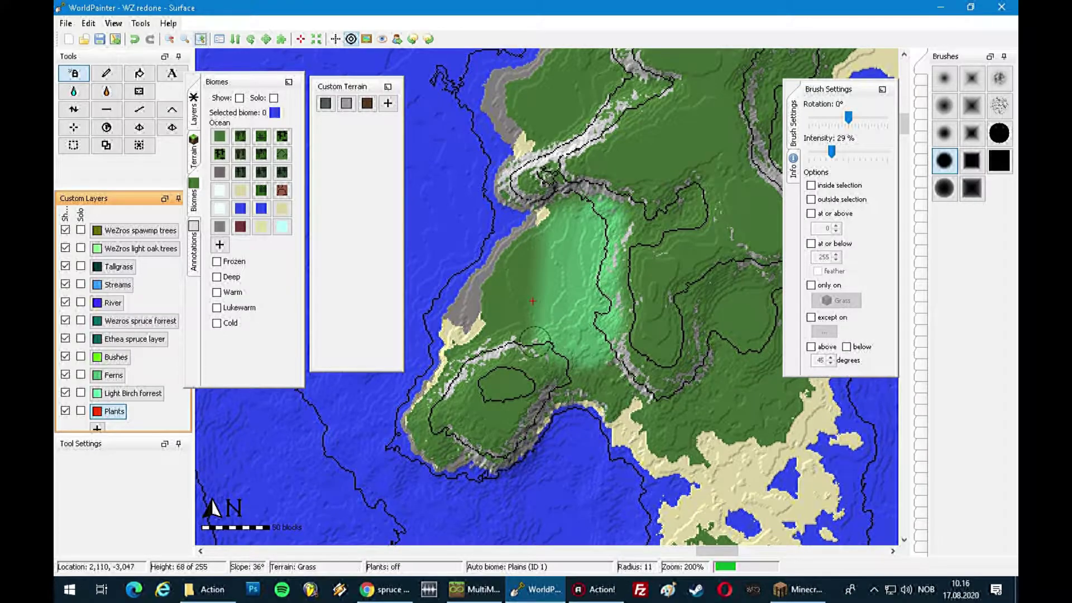
pyautogui.scroll(1, 519, 338)
pyautogui.click(522, 333)
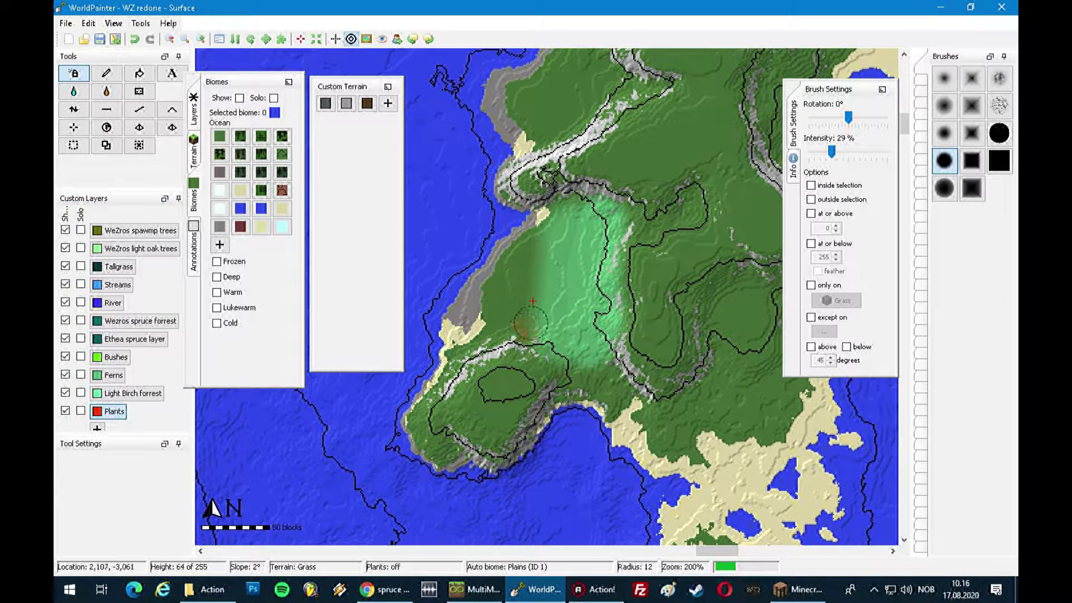
pyautogui.click(594, 303)
pyautogui.click(601, 264)
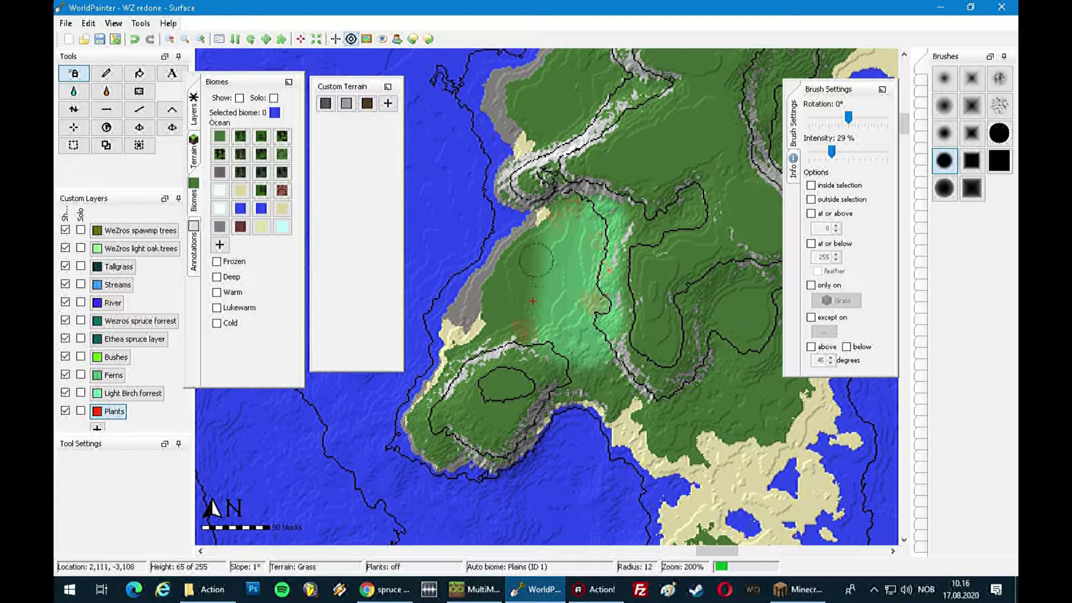
pyautogui.click(541, 244)
pyautogui.click(576, 276)
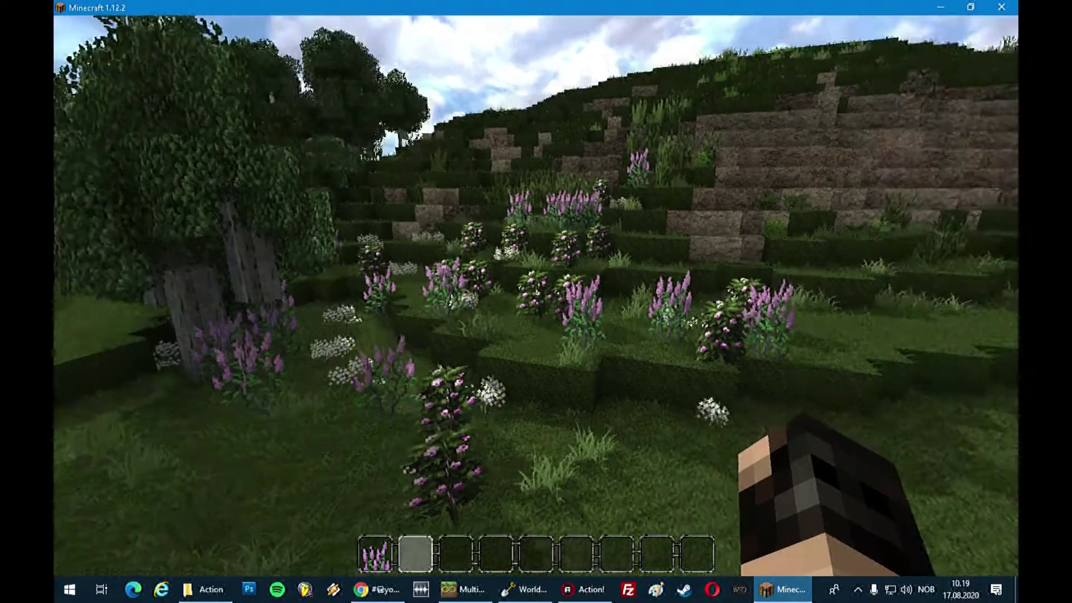
# Explore the exported forest in Minecraft to examine the flower patches among the trees, at ground level and from above
pyautogui.press('w')
pyautogui.press('w')
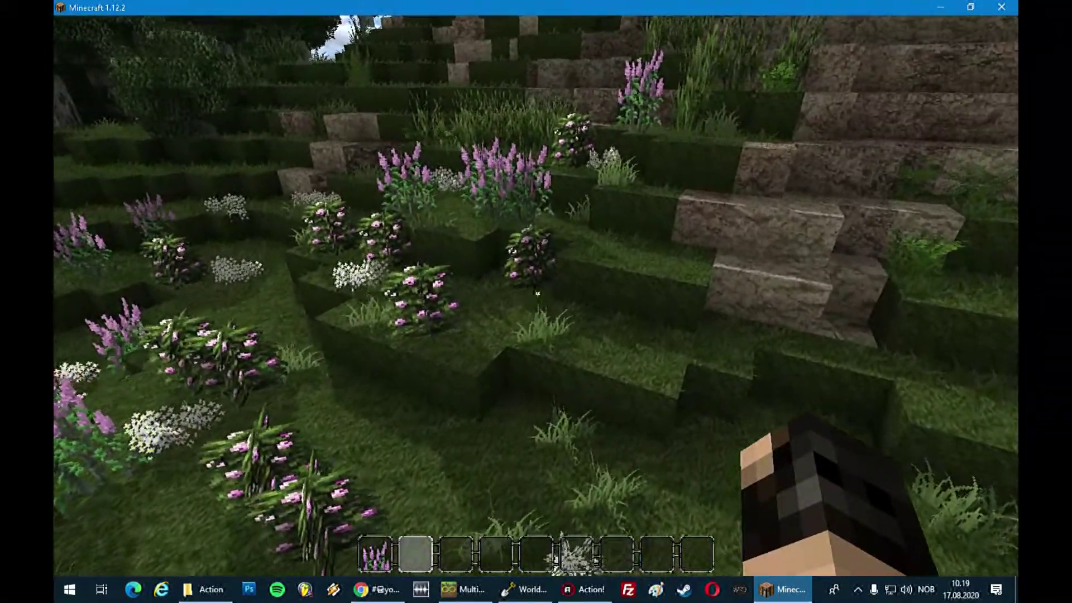
pyautogui.press('w')
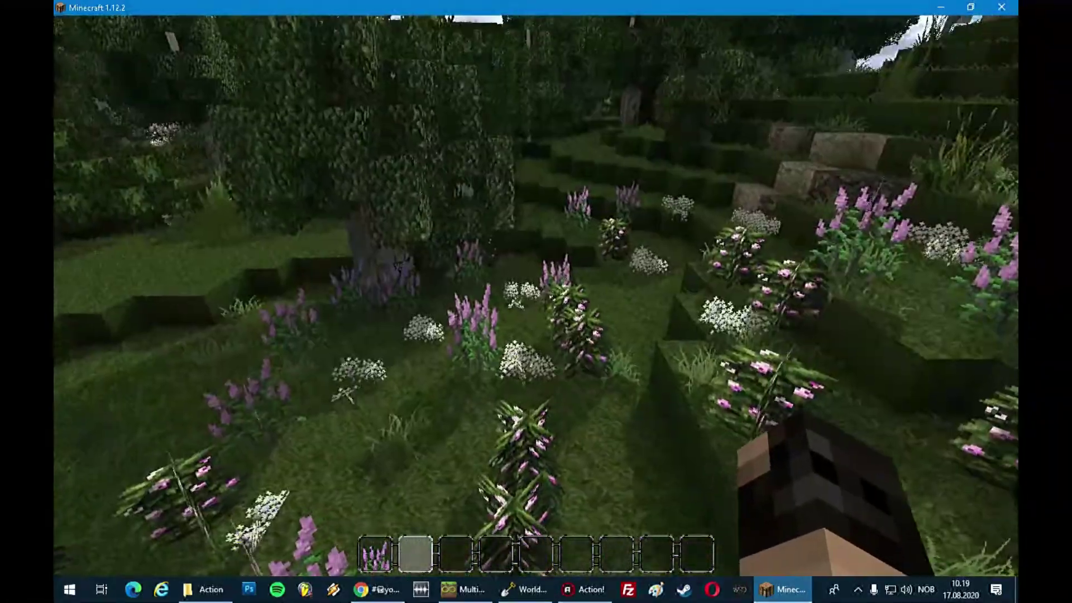
pyautogui.press('w')
pyautogui.press('space')
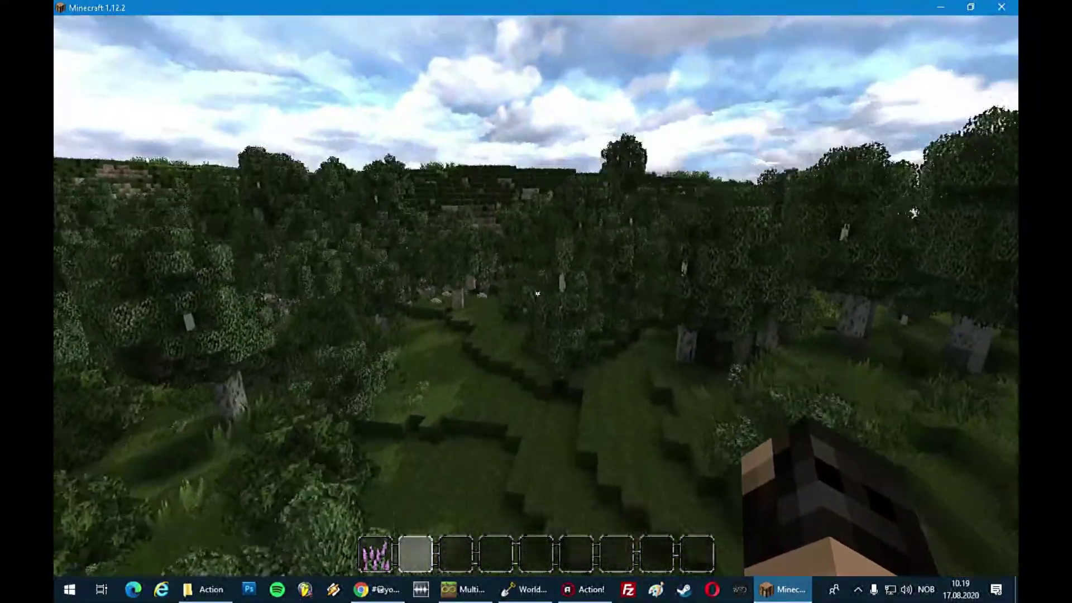
pyautogui.press('w')
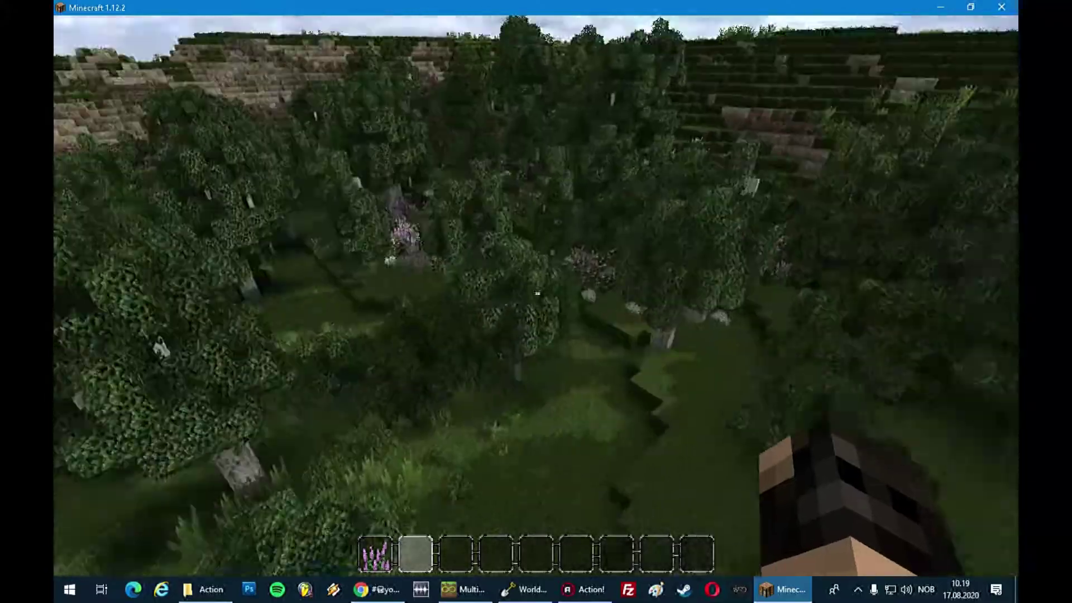
pyautogui.press('w')
pyautogui.press('shift')
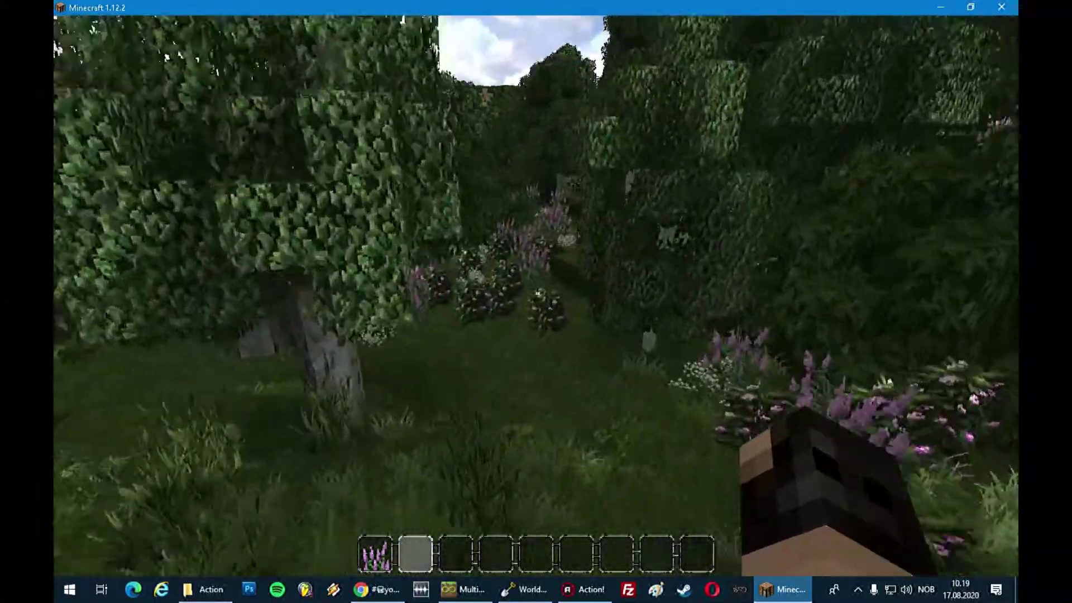
pyautogui.press('w')
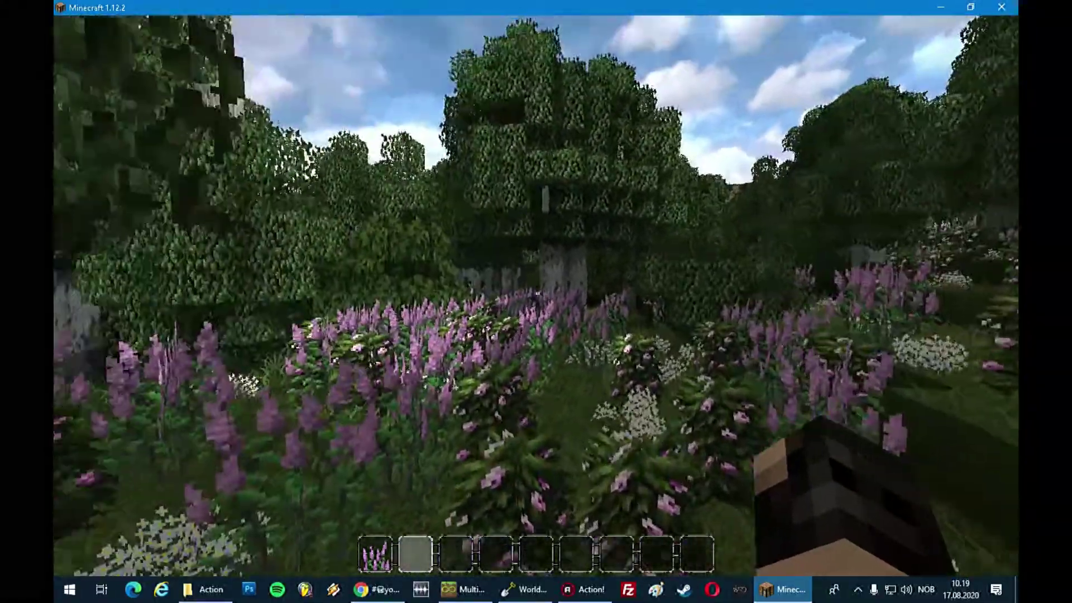
pyautogui.press('w')
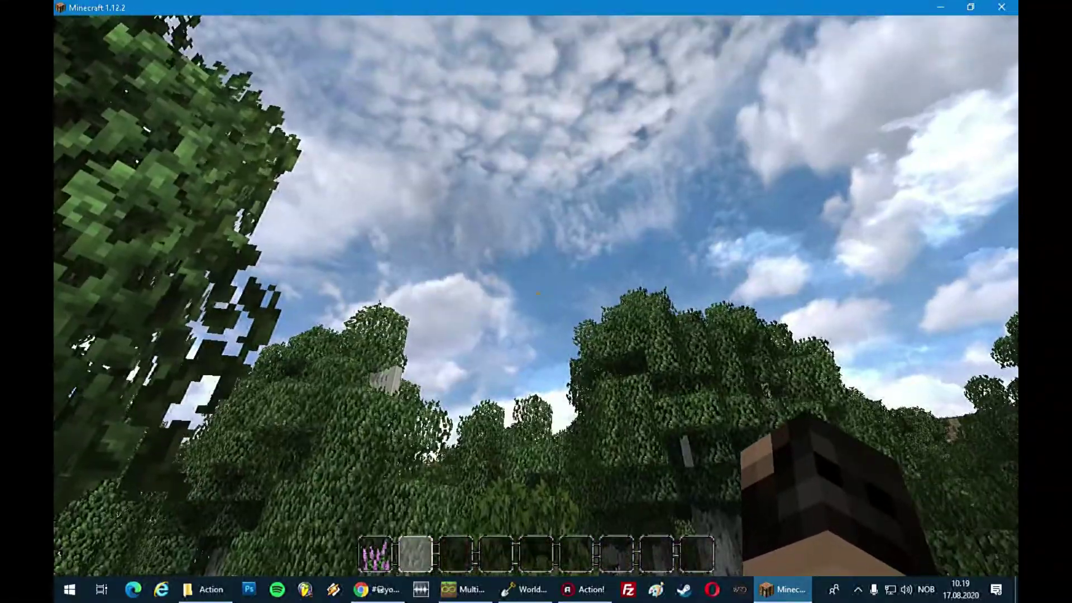
# Move through the birch forest in Minecraft and fly over it towards the cliff to examine tree spacing and flower patches
pyautogui.press('w')
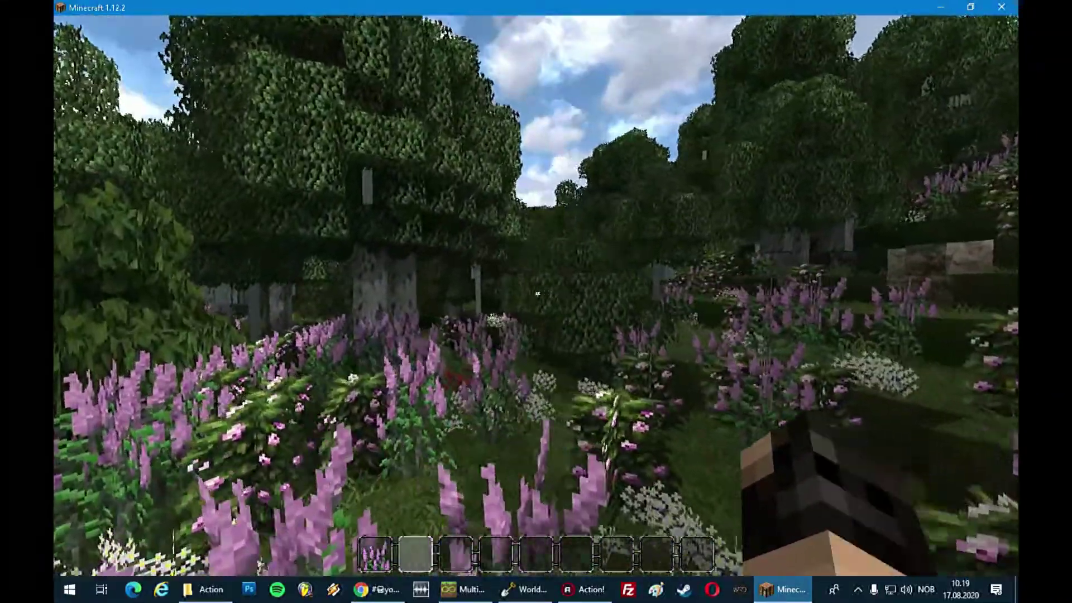
pyautogui.press('w')
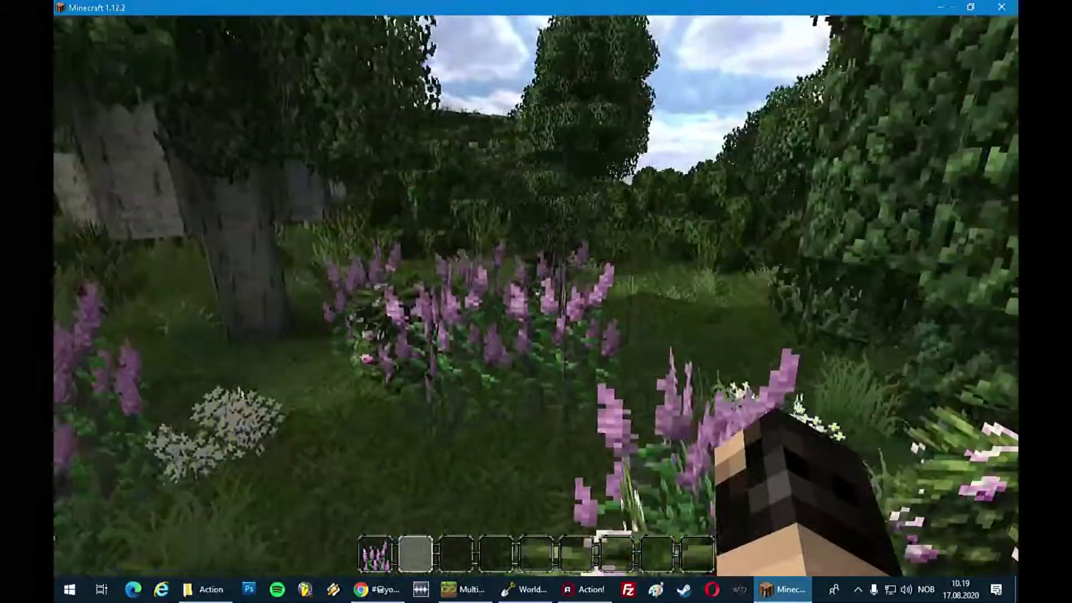
pyautogui.press('w')
pyautogui.press('space')
pyautogui.press('space')
pyautogui.press('w')
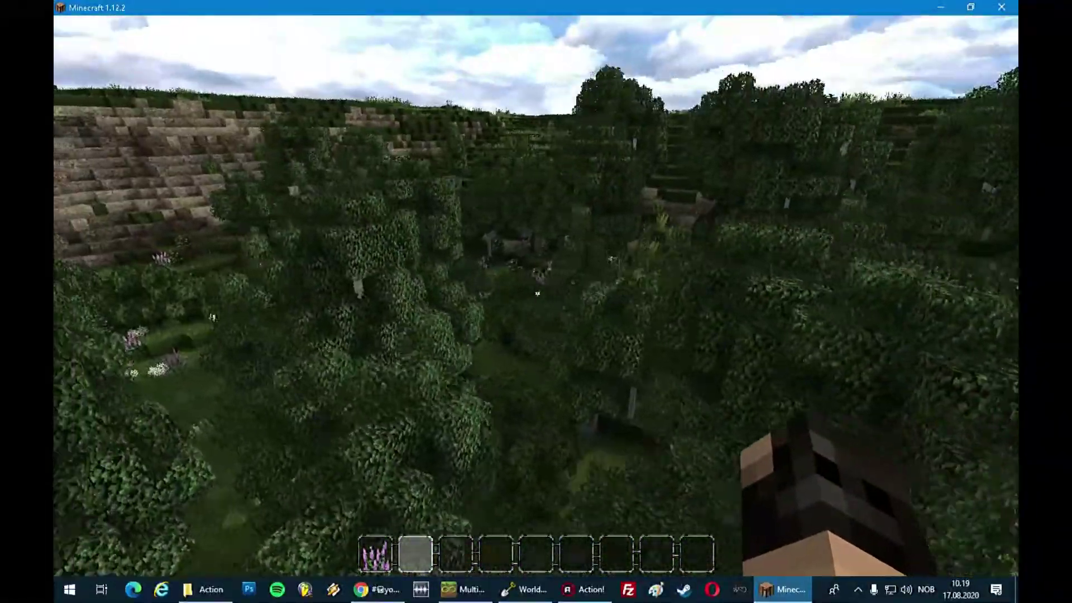
pyautogui.press('w')
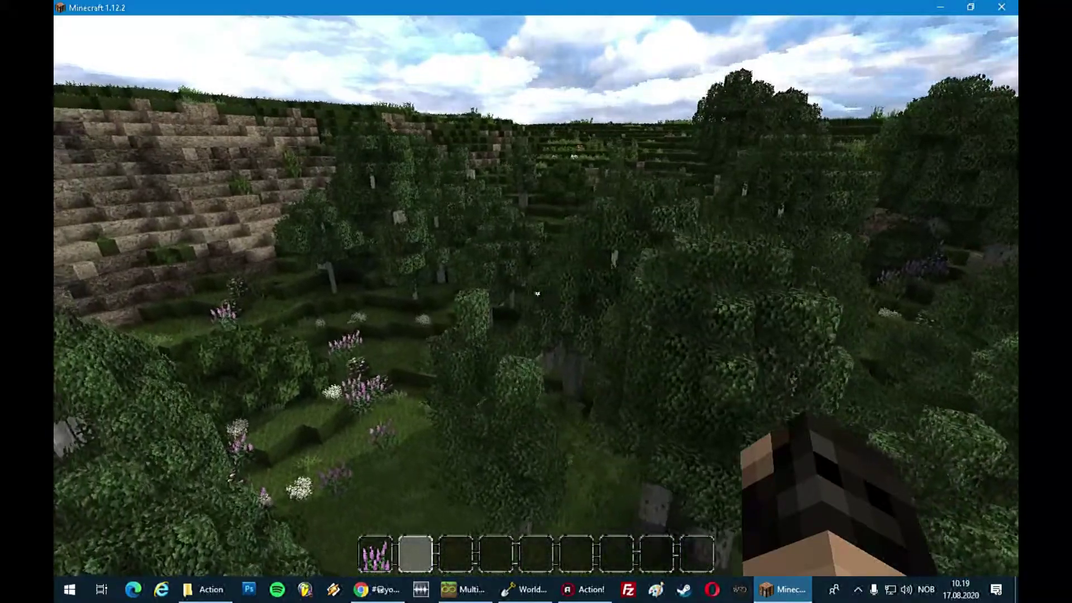
pyautogui.press('w')
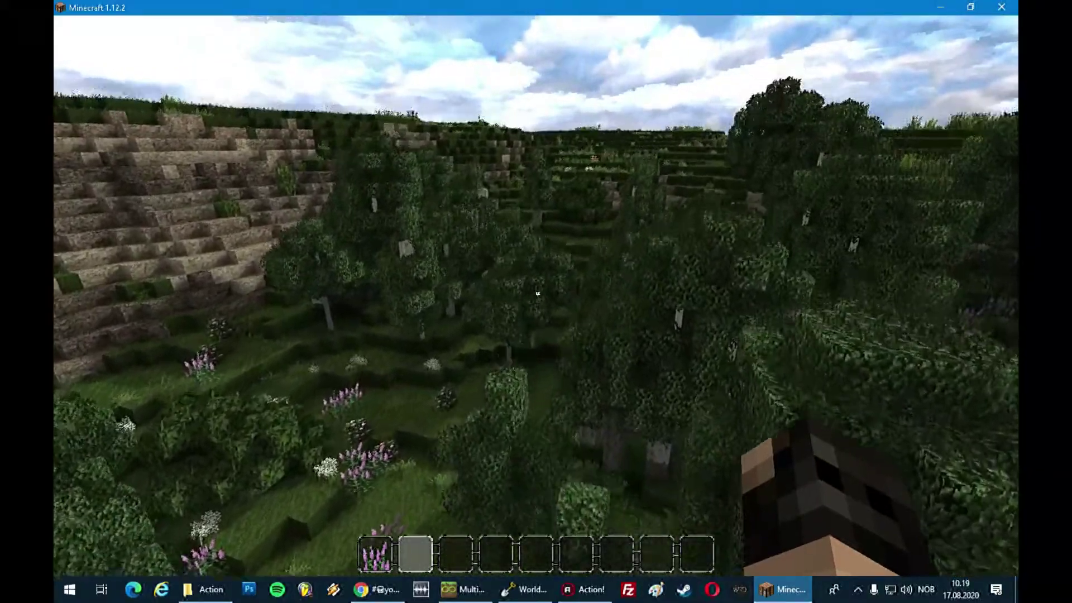
pyautogui.press('w')
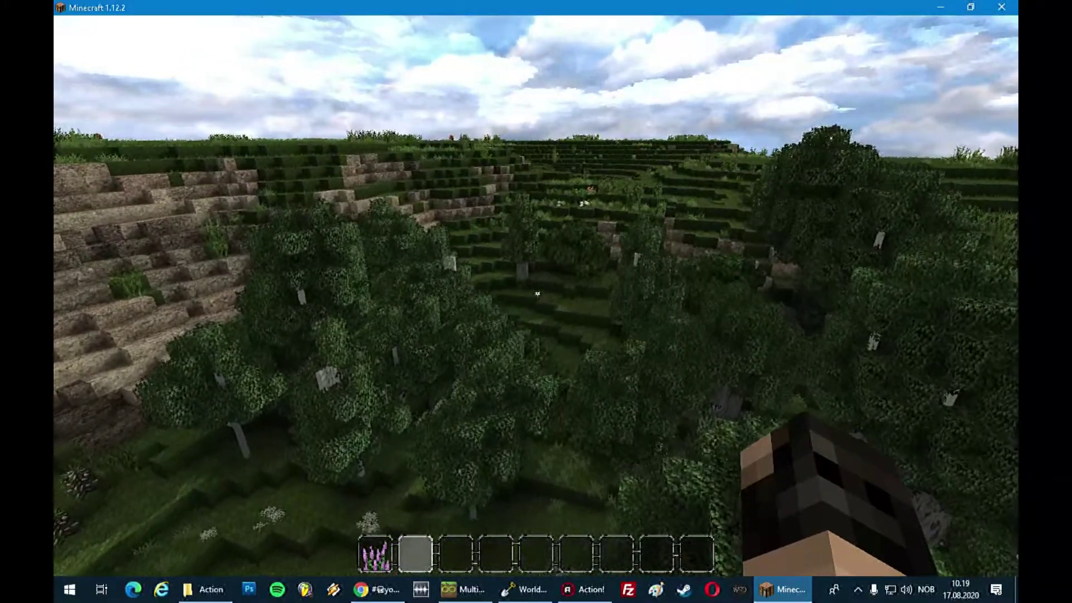
pyautogui.press('w')
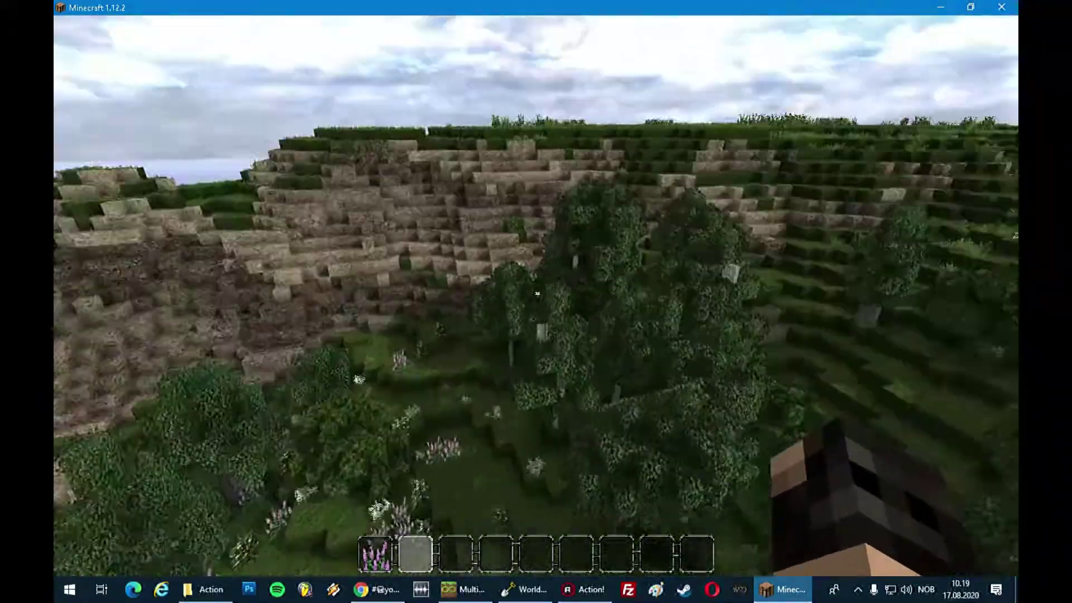
pyautogui.press('w')
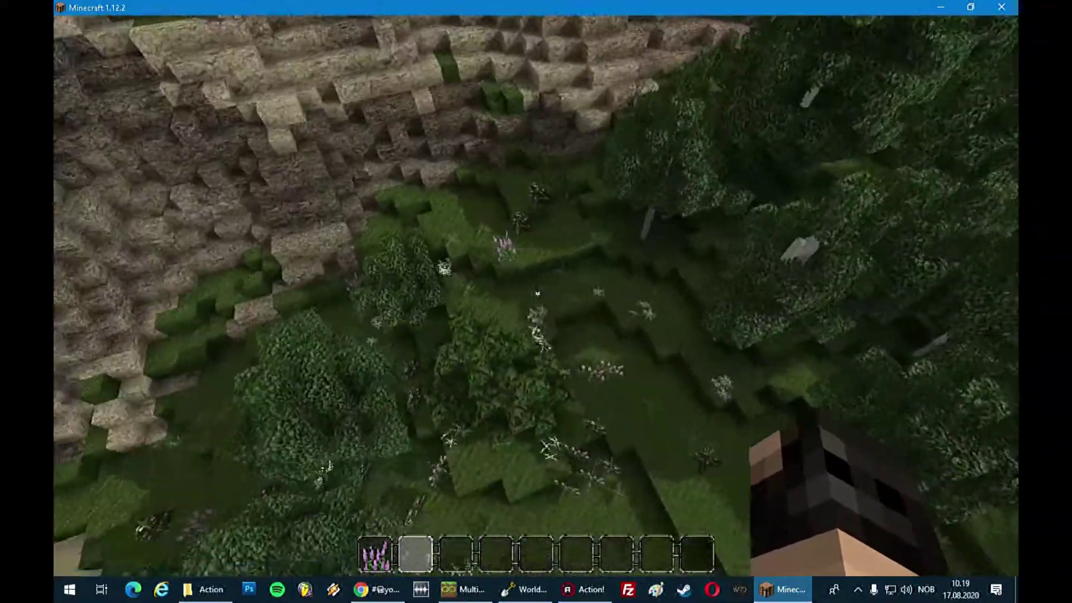
pyautogui.press('w')
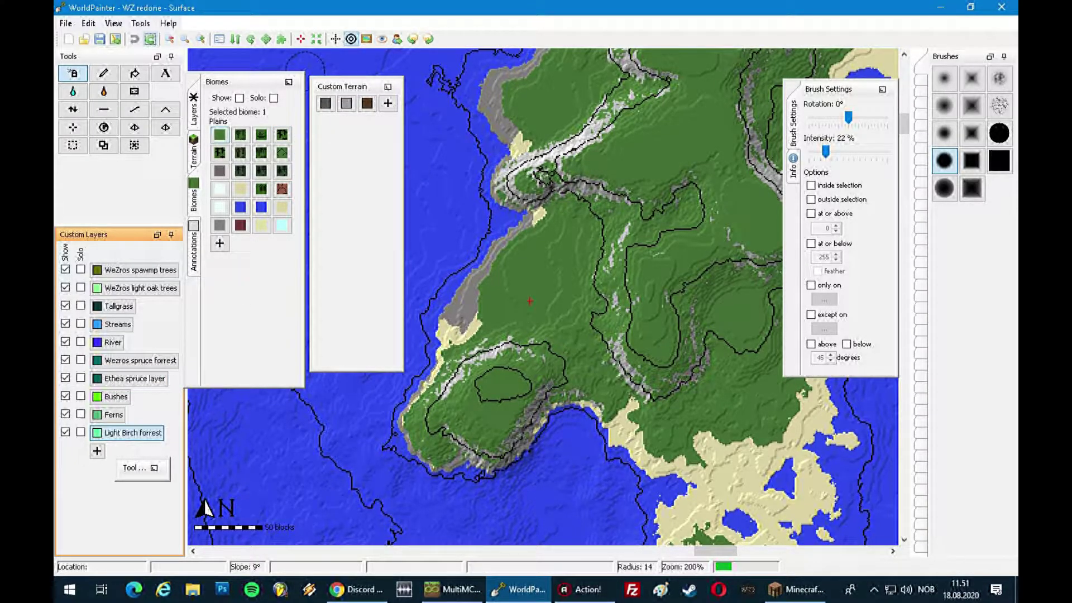
# Choose the Podzol terrain for painting and pick the Sine Circle brush with a radius of 10
pyautogui.click(193, 151)
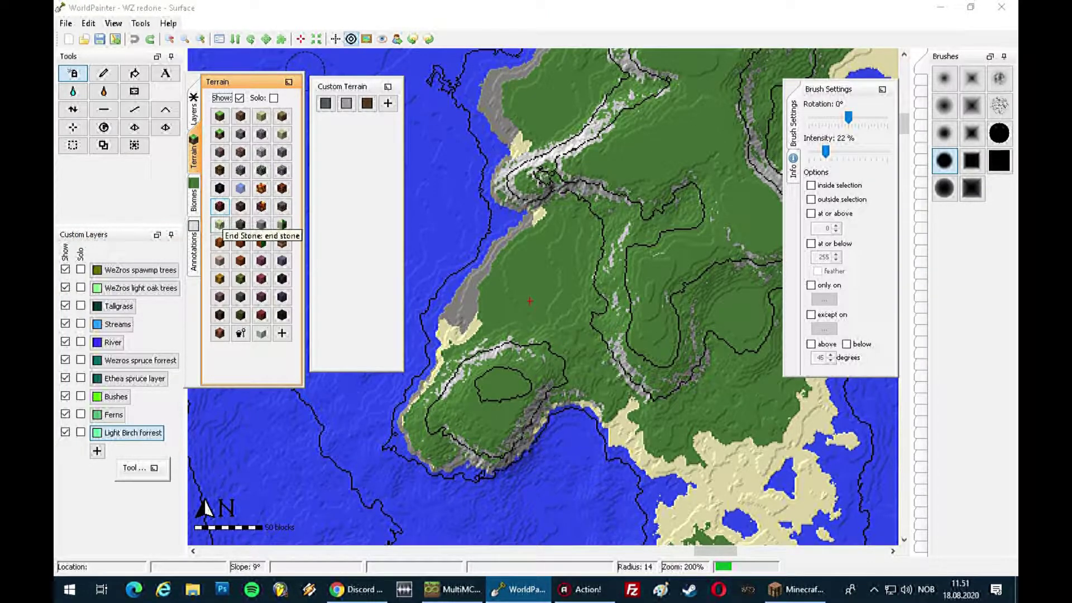
pyautogui.click(219, 170)
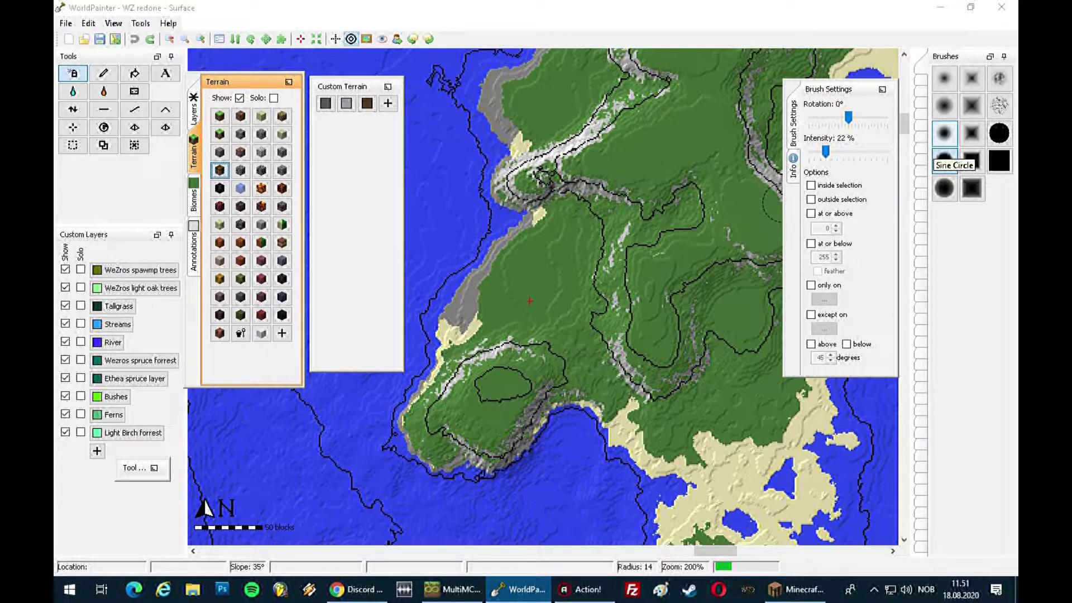
pyautogui.click(943, 135)
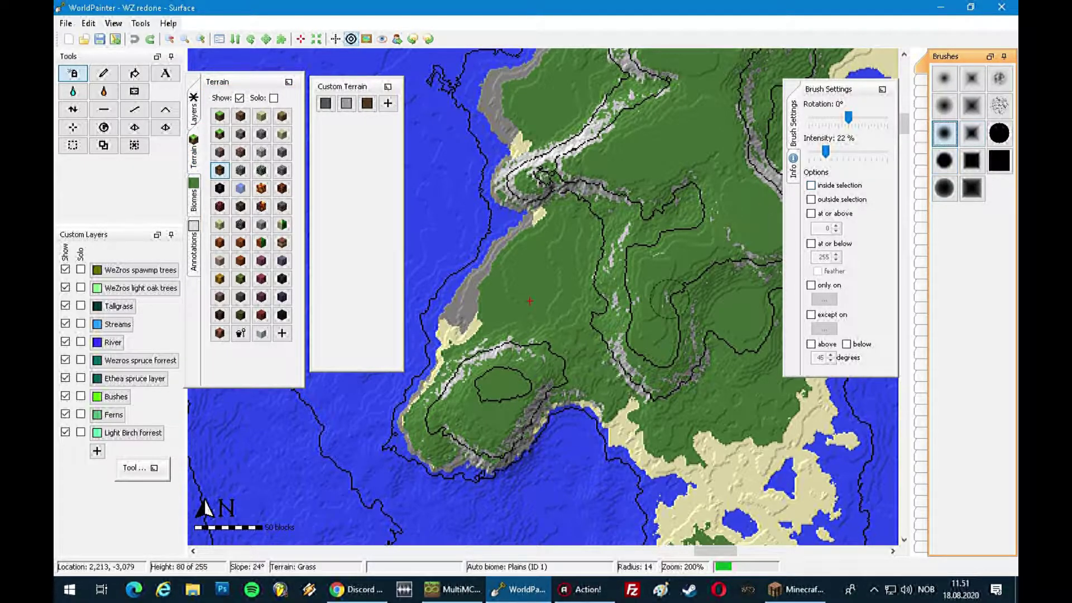
pyautogui.scroll(2, 561, 311)
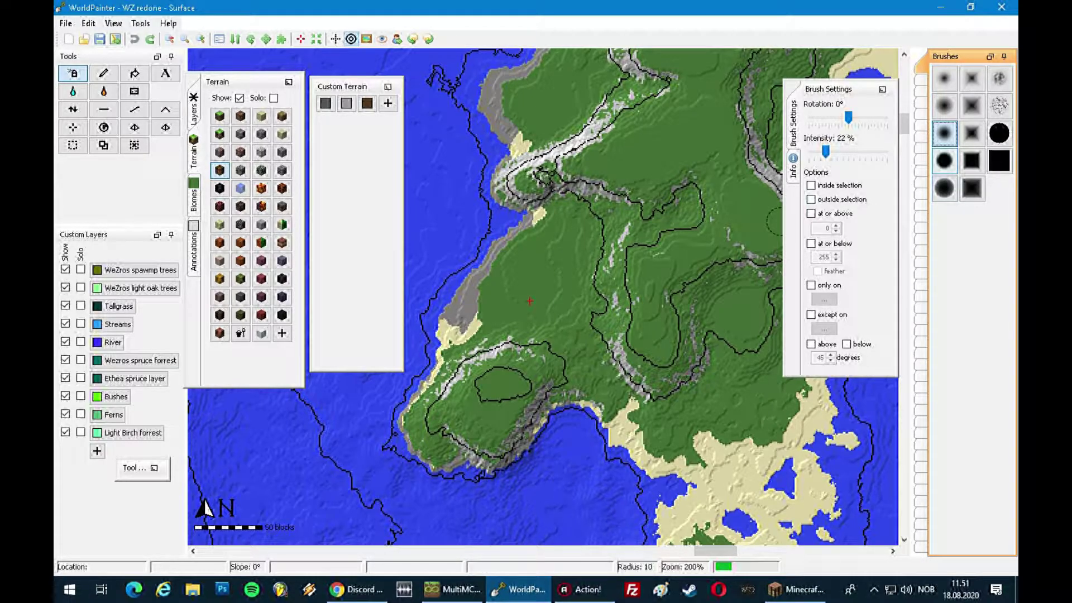
# Paint the terrain onto the grassy plain between the hills with the first Downloaded brush at radius 18 and 29% intensity
pyautogui.click(920, 234)
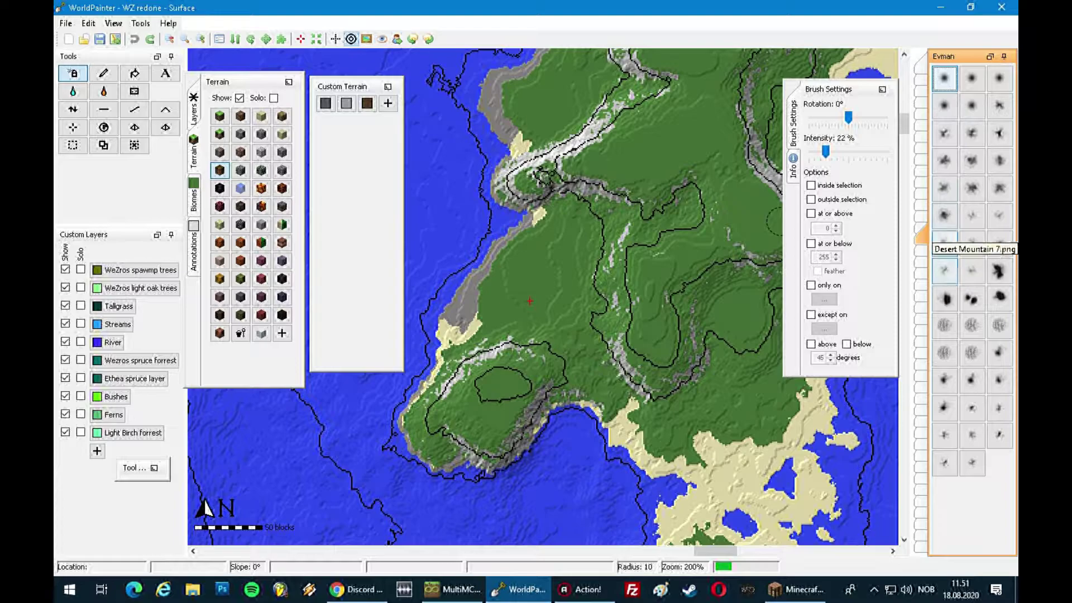
pyautogui.click(921, 212)
pyautogui.click(920, 201)
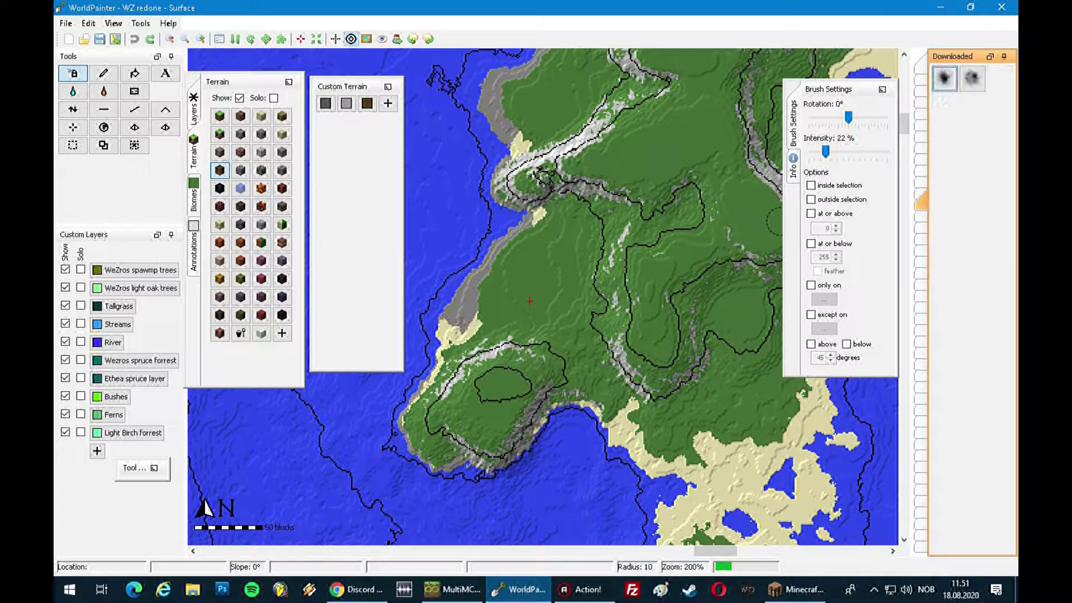
pyautogui.click(944, 78)
pyautogui.scroll(-8, 595, 291)
pyautogui.moveTo(825, 152); pyautogui.dragTo(832, 152)
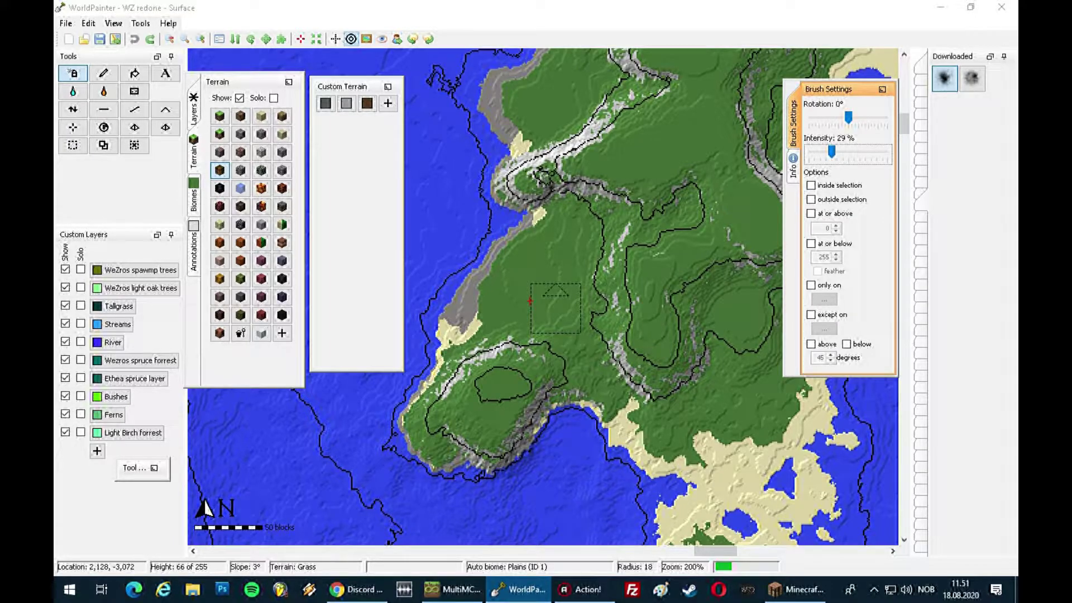
pyautogui.moveTo(554, 316)
pyautogui.mouseDown()
pyautogui.moveTo(580, 228)
pyautogui.moveTo(563, 235)
pyautogui.moveTo(573, 256)
pyautogui.moveTo(567, 271)
pyautogui.moveTo(531, 282)
pyautogui.moveTo(515, 307)
pyautogui.moveTo(558, 312)
pyautogui.moveTo(606, 389)
pyautogui.moveTo(590, 282)
pyautogui.moveTo(594, 310)
pyautogui.moveTo(598, 275)
pyautogui.moveTo(586, 257)
pyautogui.mouseUp()
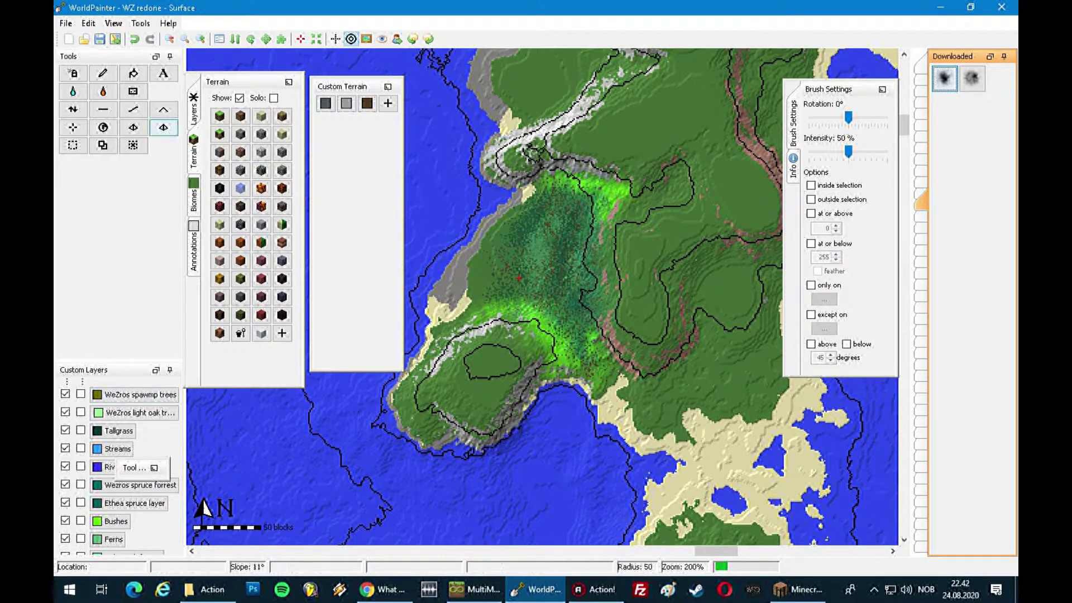
# Set up the Spray Paint tool with a brush radius of about 8 and an intensity of 29%
pyautogui.click(73, 73)
pyautogui.scroll(-10, 536, 273)
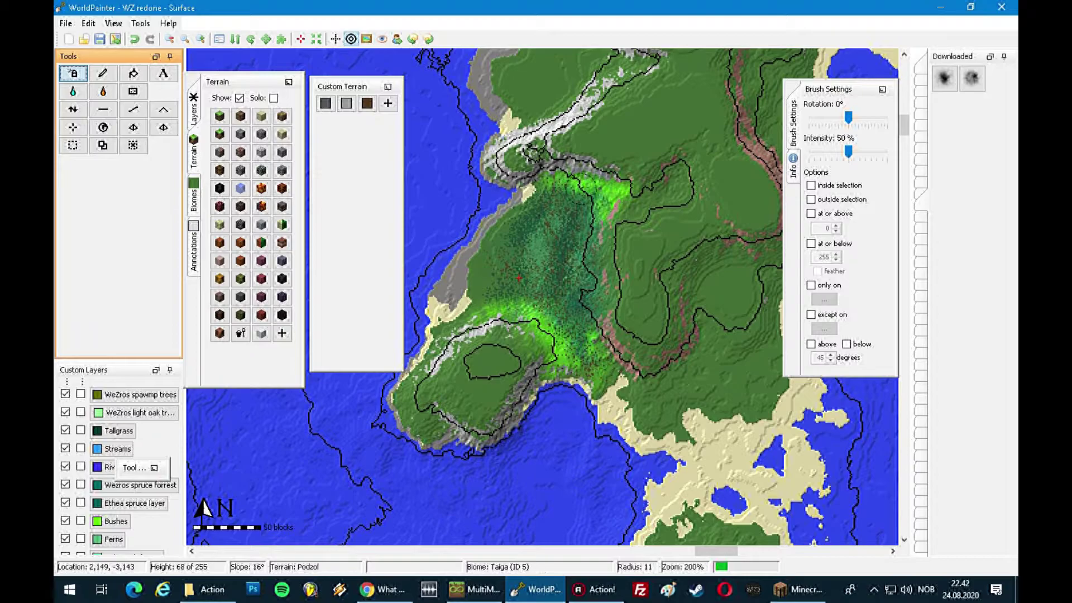
pyautogui.scroll(-1, 540, 245)
pyautogui.moveTo(848, 151); pyautogui.dragTo(832, 151)
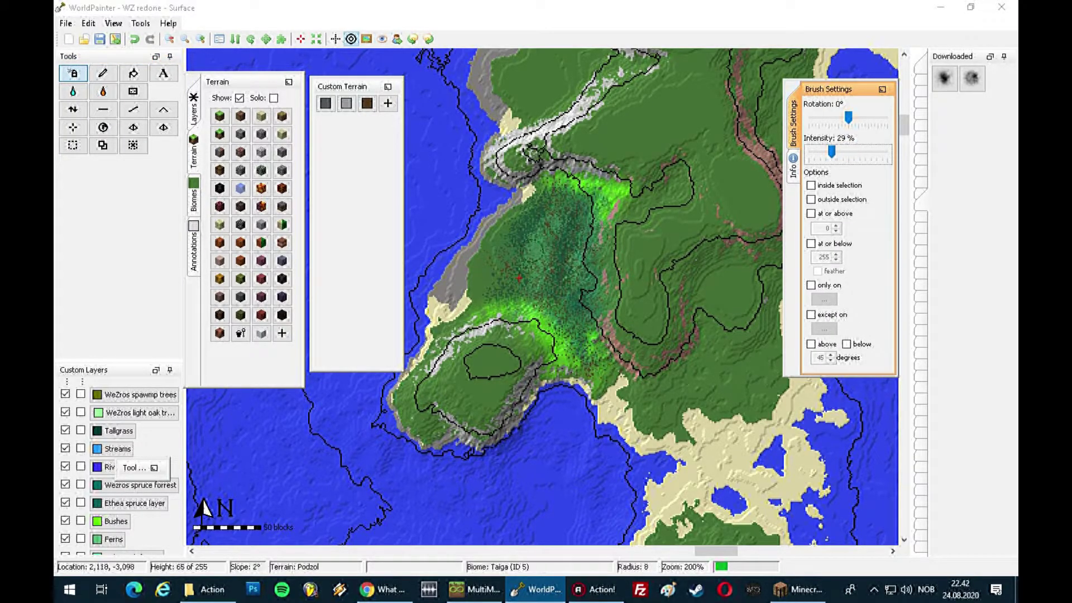
pyautogui.scroll(-1, 515, 253)
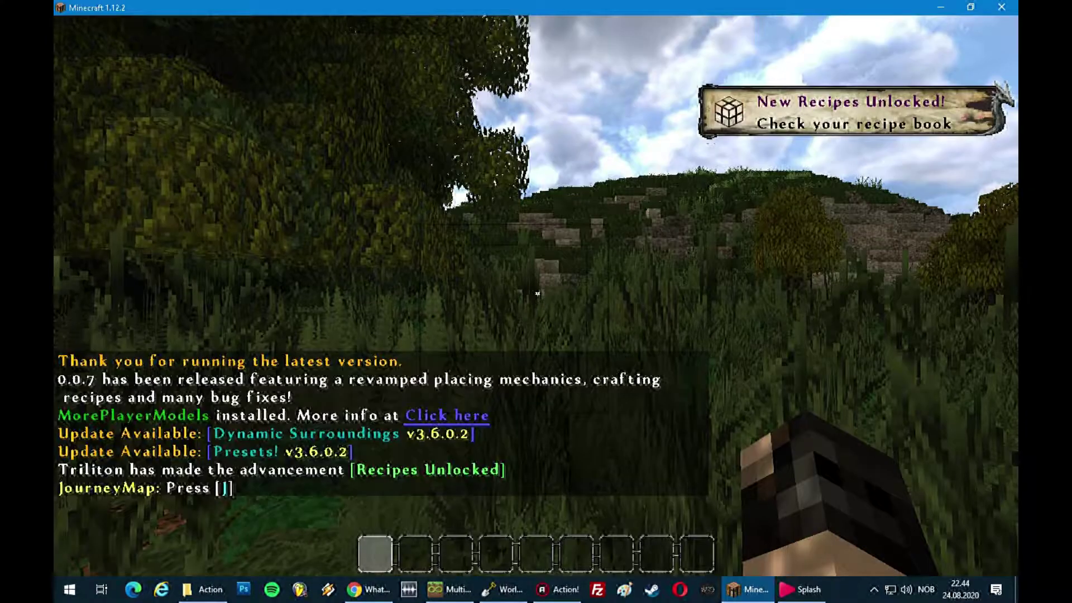
# Switch to Minecraft and walk through the exported area to examine its tall grass, ground cover and trees
pyautogui.press('w')
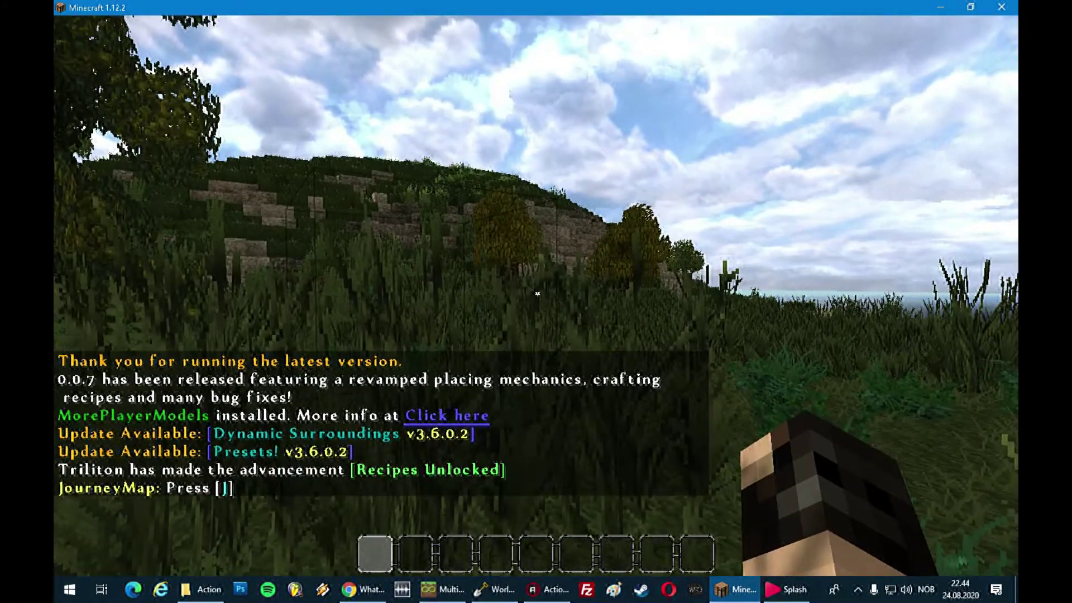
pyautogui.press('w')
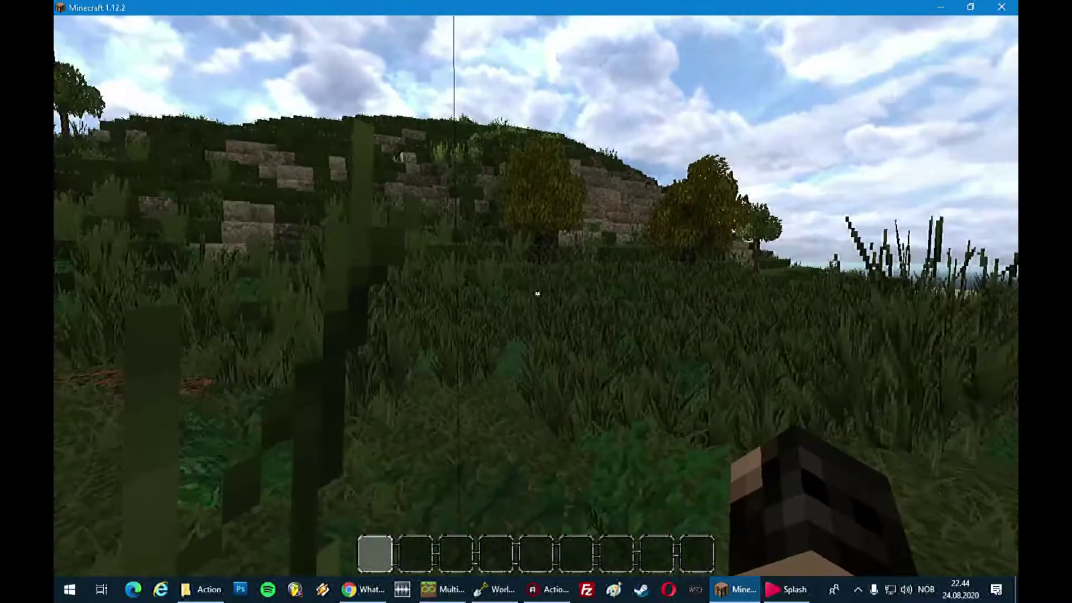